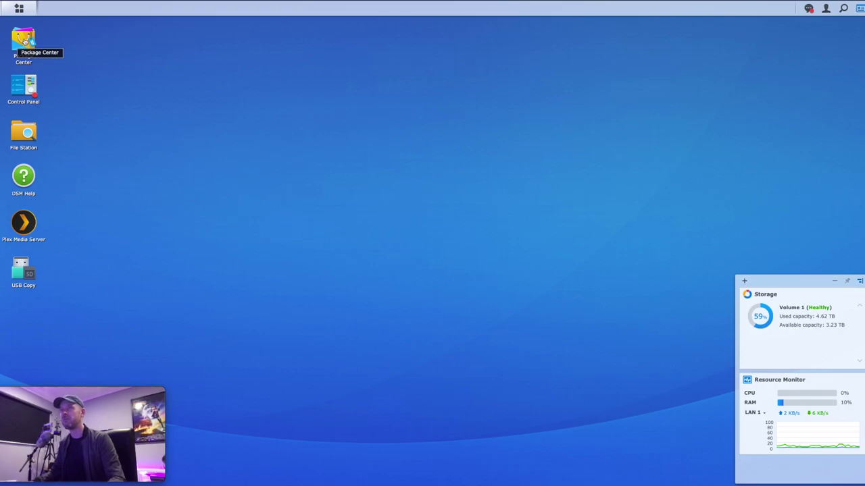
# Search Package Center for "virtual", install the Virtual Machine Manager package, and close Package Center
pyautogui.click(25, 42)
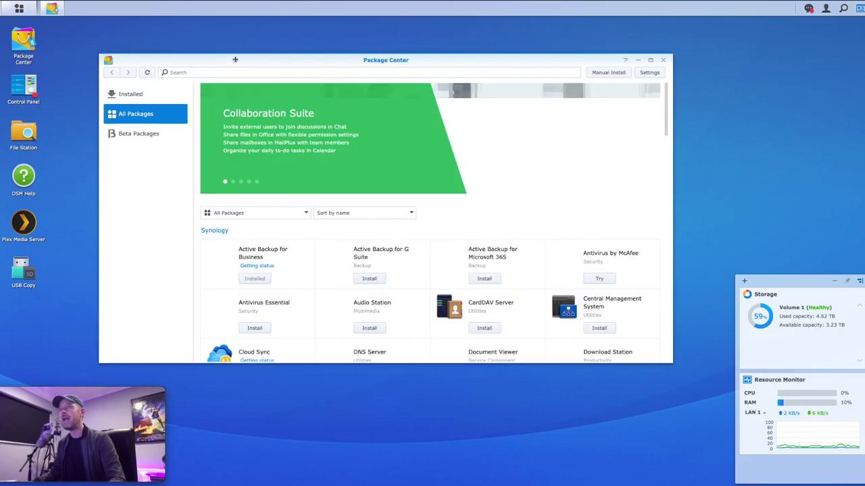
pyautogui.click(210, 68)
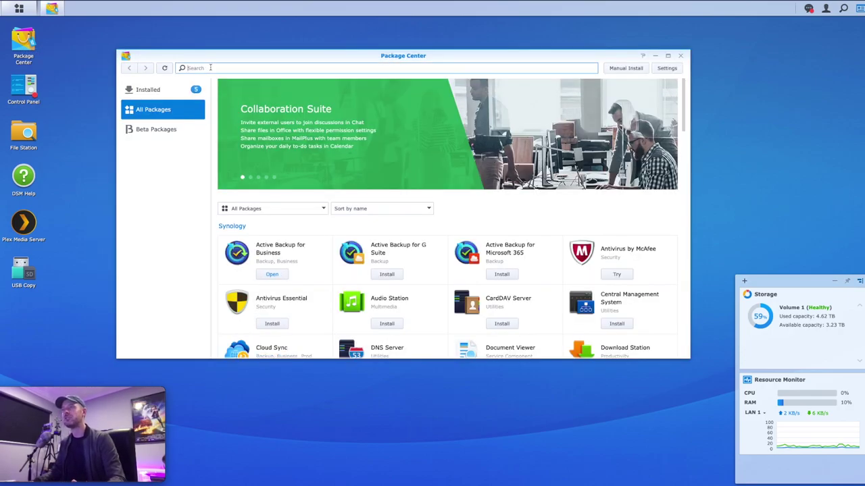
pyautogui.write('virtual')
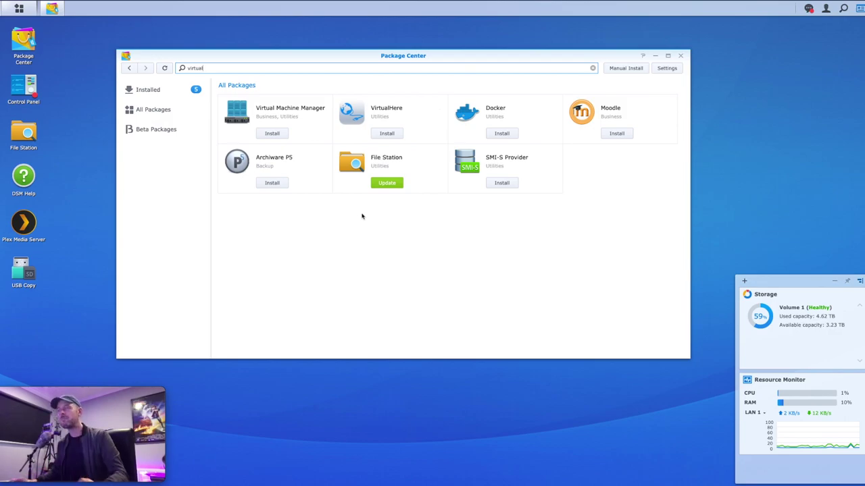
pyautogui.click(272, 134)
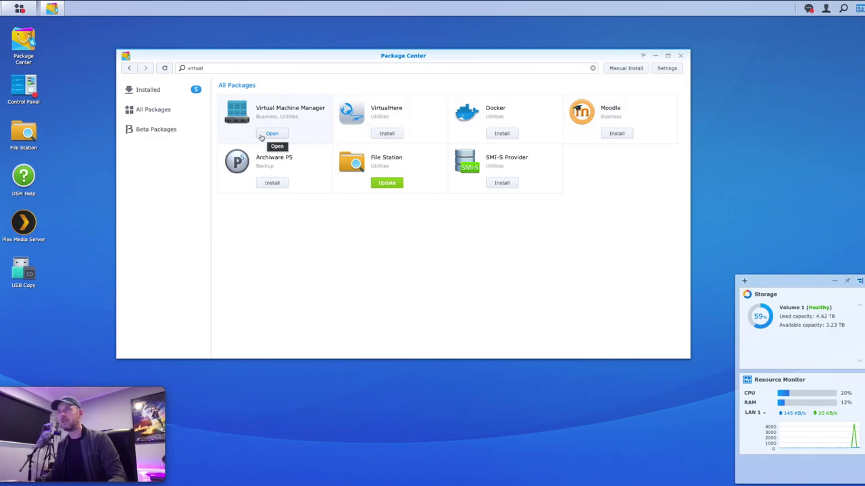
pyautogui.click(680, 56)
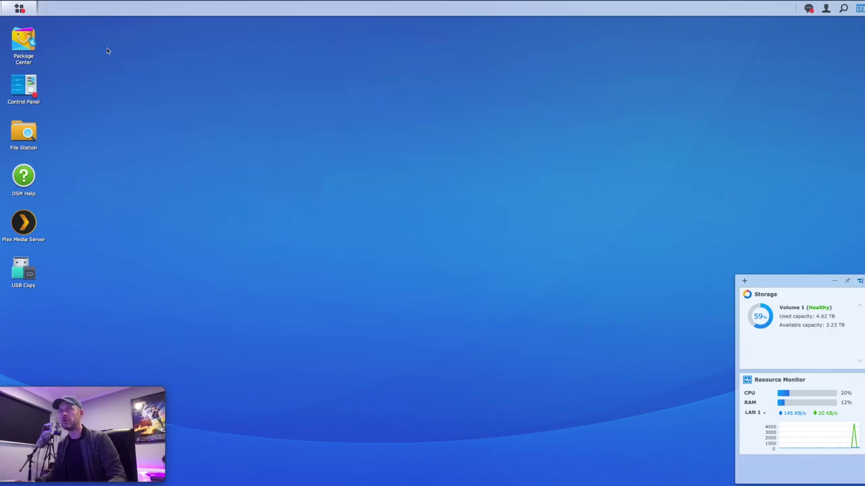
# Launch Virtual Machine Manager and complete its setup wizard with Volume 1 selected as virtual machine storage
pyautogui.click(20, 8)
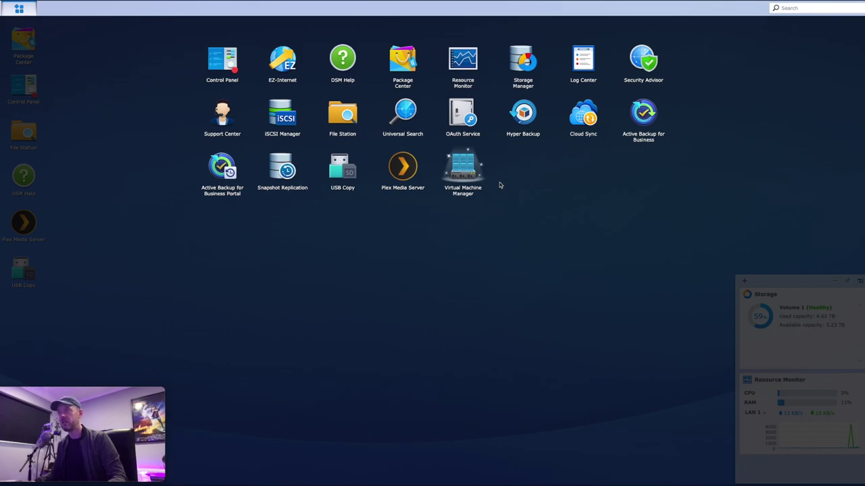
pyautogui.click(460, 176)
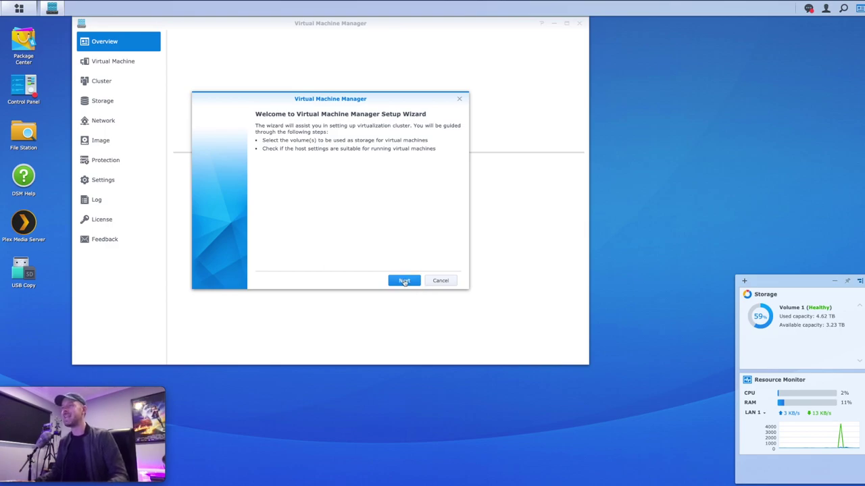
pyautogui.click(404, 281)
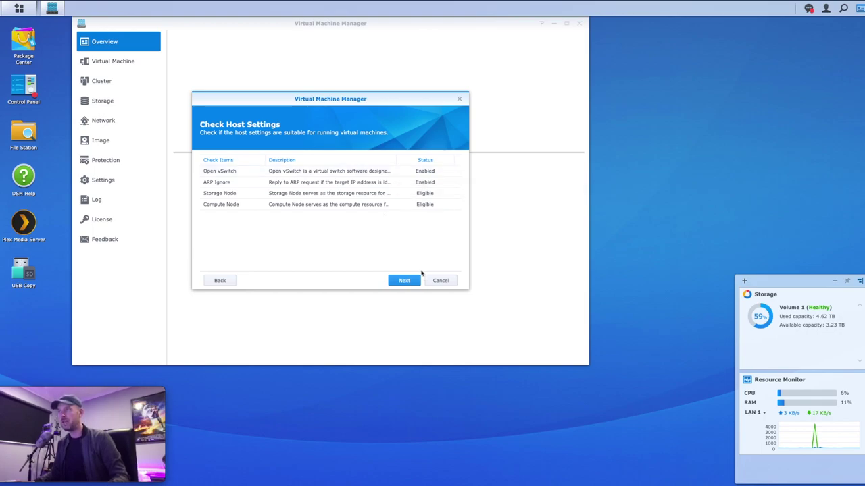
pyautogui.click(409, 282)
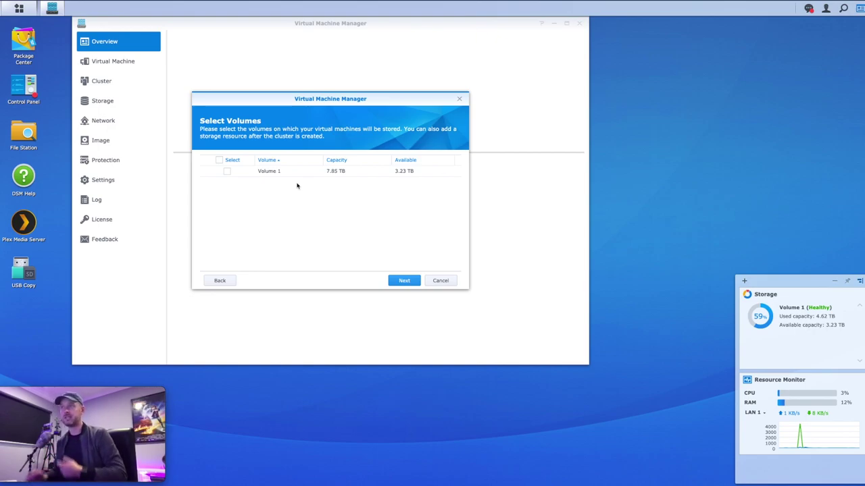
pyautogui.click(227, 172)
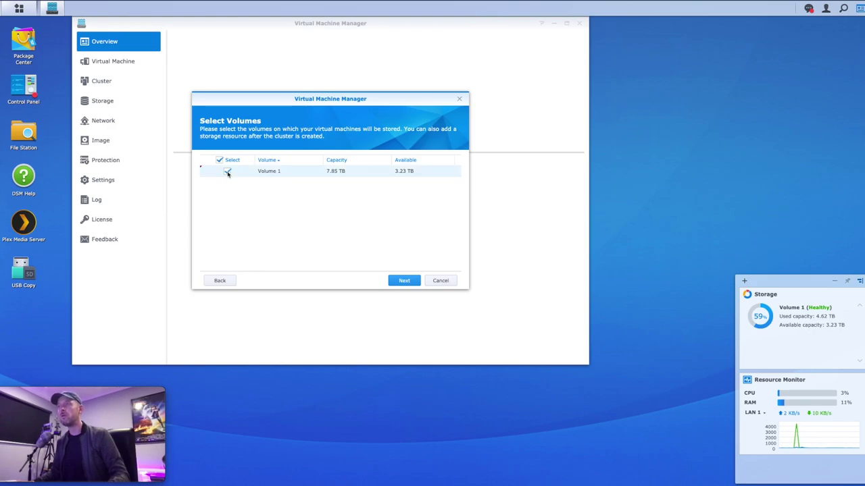
pyautogui.click(404, 280)
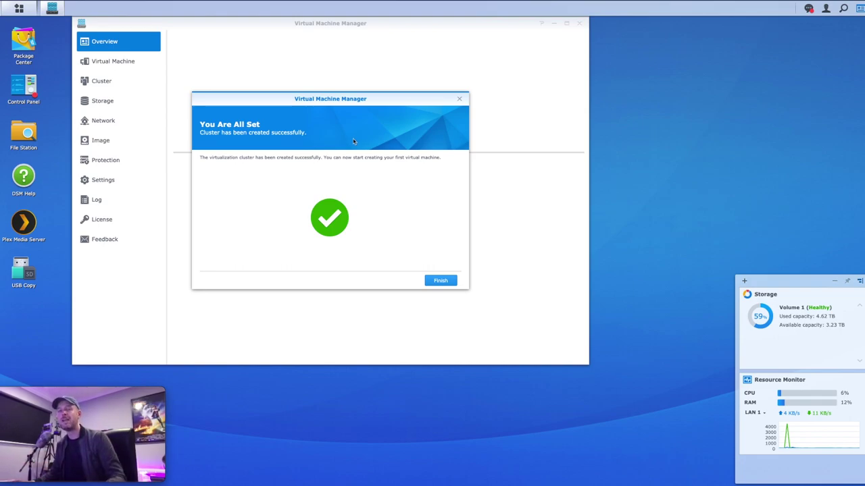
pyautogui.click(440, 281)
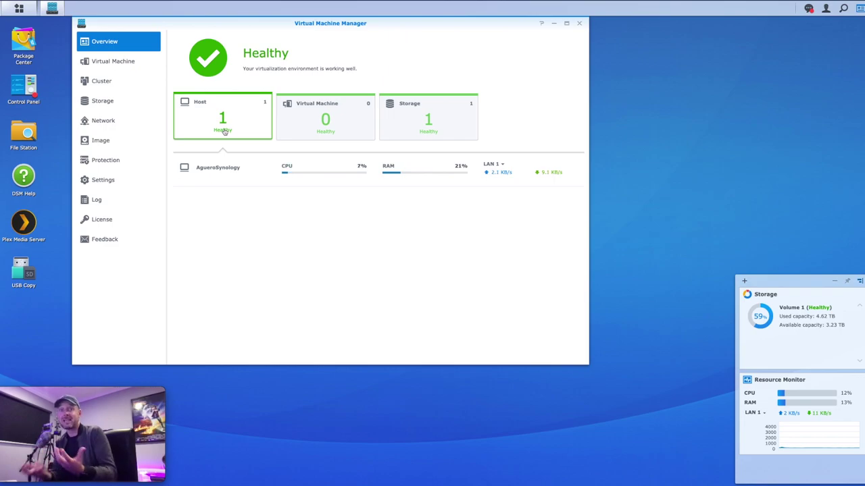
# Review the virtual machine, storage and host details in the Virtual Machine Manager overview
pyautogui.click(304, 121)
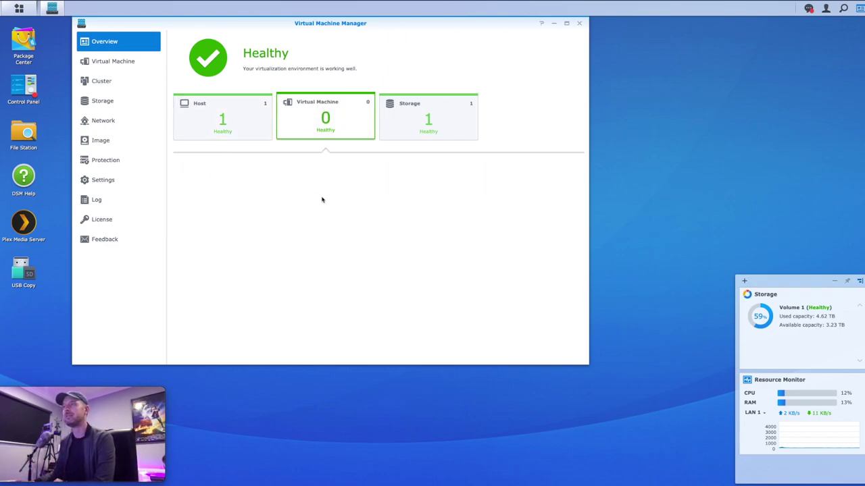
pyautogui.click(427, 118)
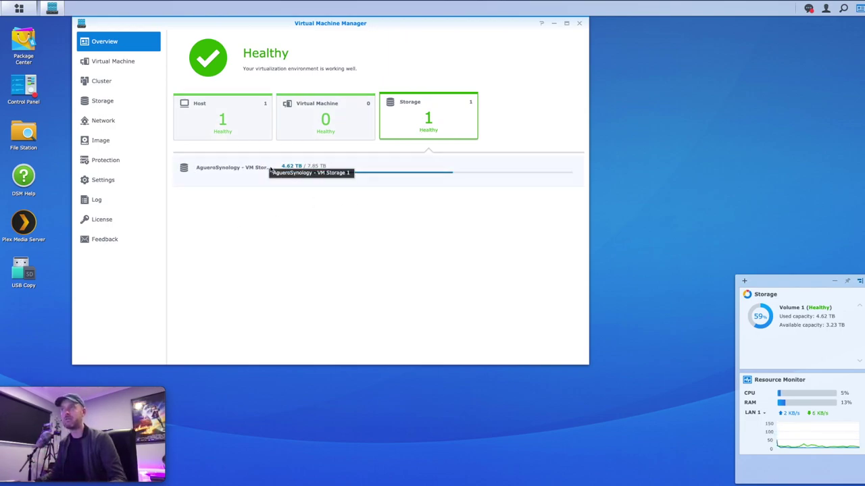
pyautogui.click(244, 122)
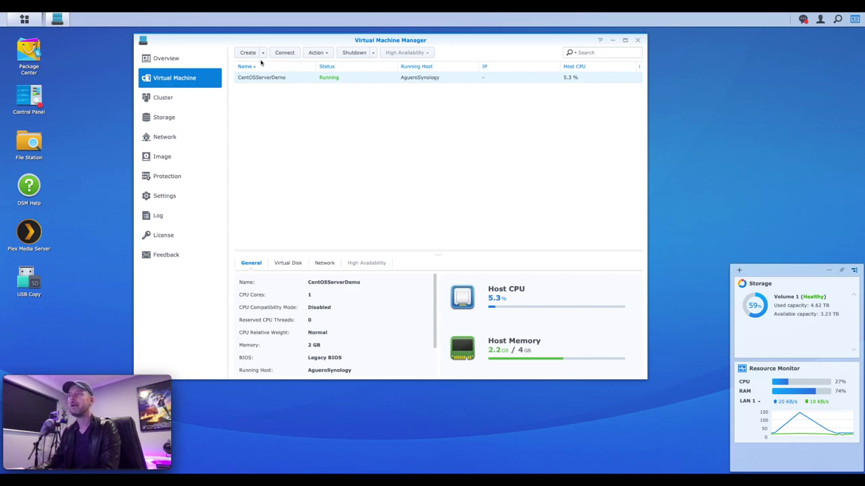
# Examine the source options for adding an ISO image and the shared folders in File Station, leaving both without changes
pyautogui.click(157, 157)
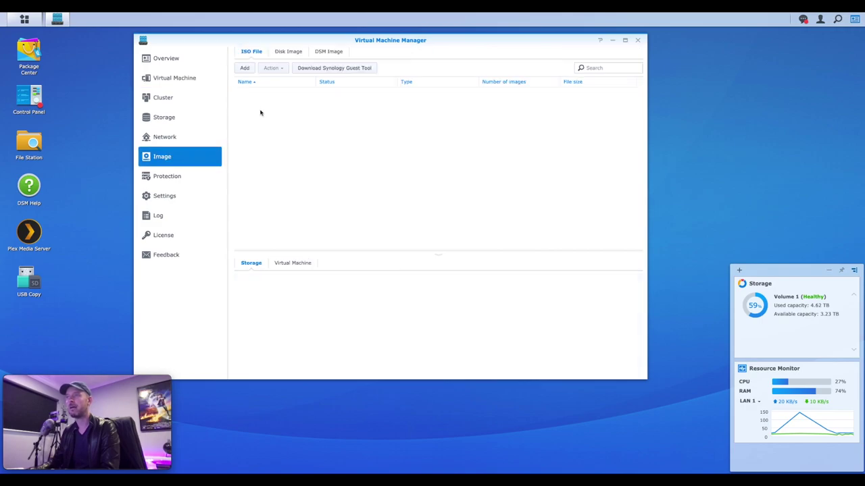
pyautogui.click(246, 68)
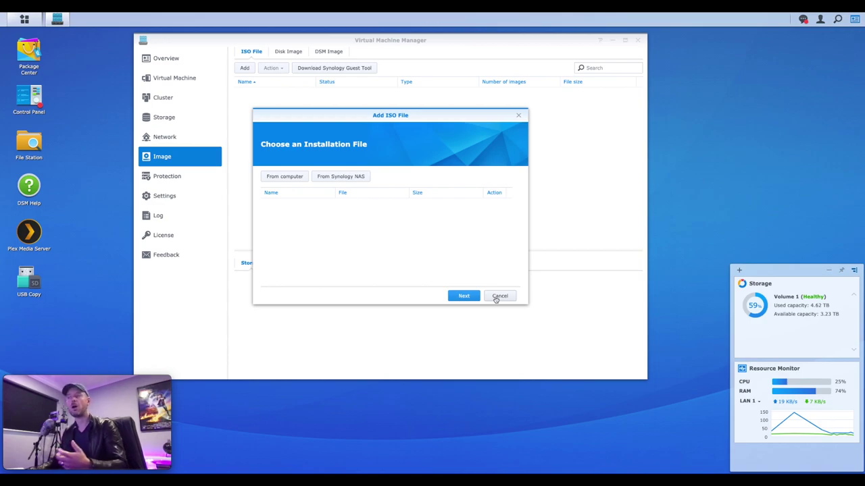
pyautogui.click(498, 298)
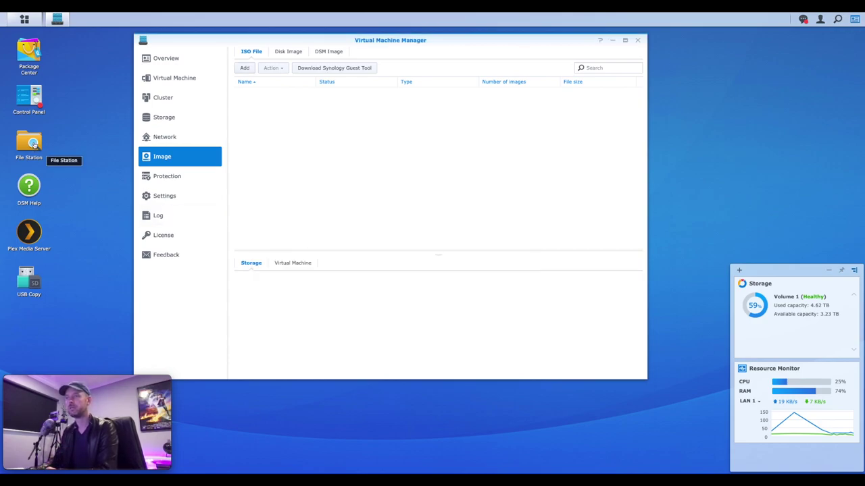
pyautogui.click(34, 145)
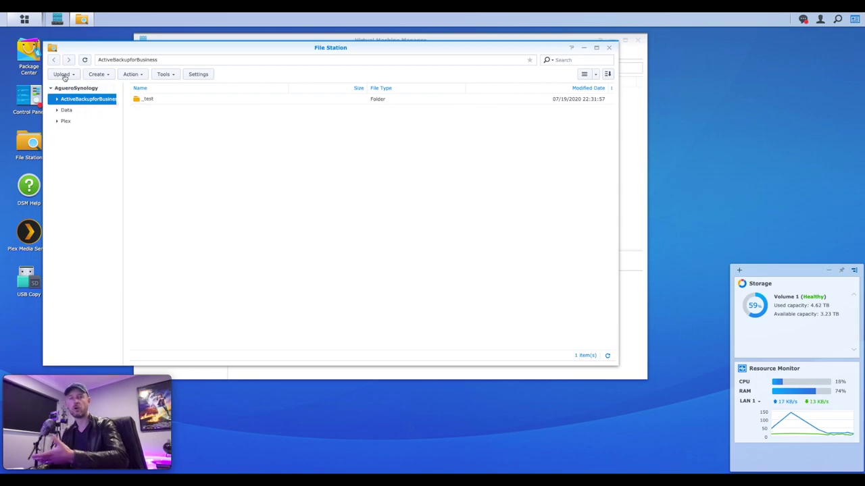
pyautogui.click(609, 47)
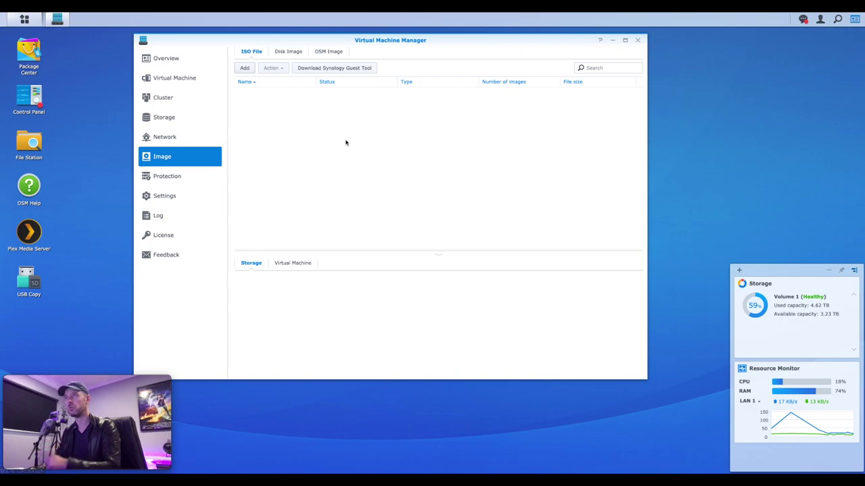
# Start creating a Linux virtual machine and accept the listed NAS storage as its location
pyautogui.click(165, 80)
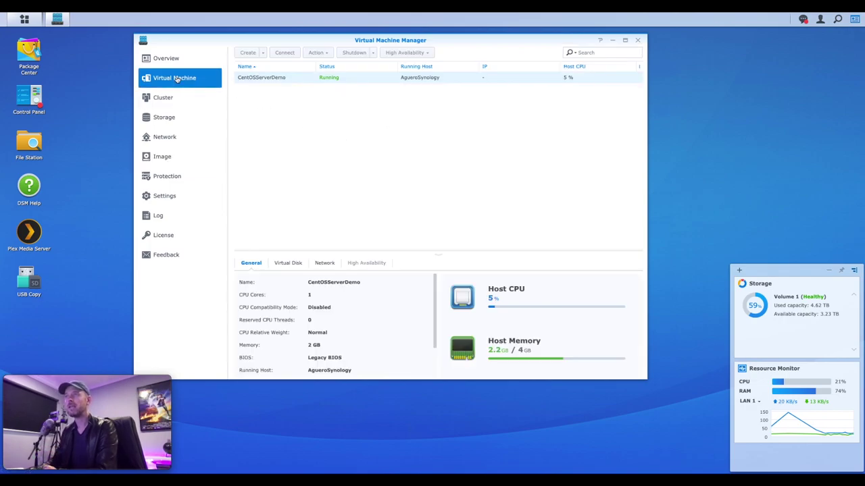
pyautogui.click(252, 80)
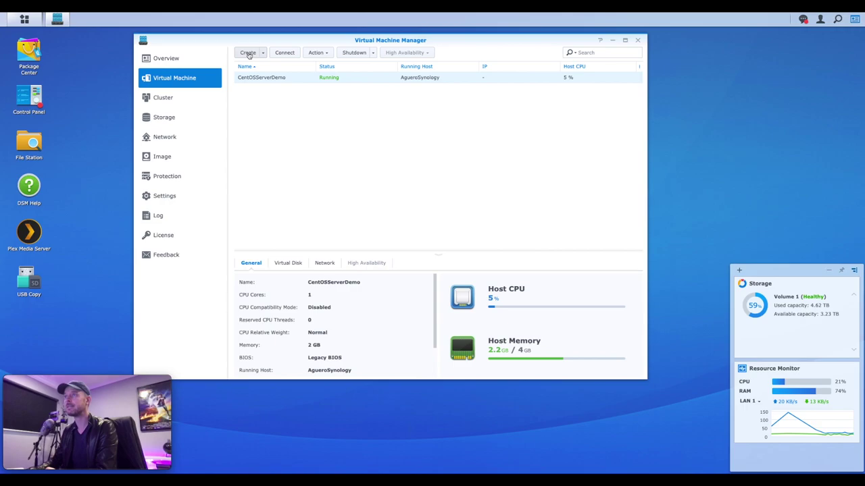
pyautogui.click(248, 53)
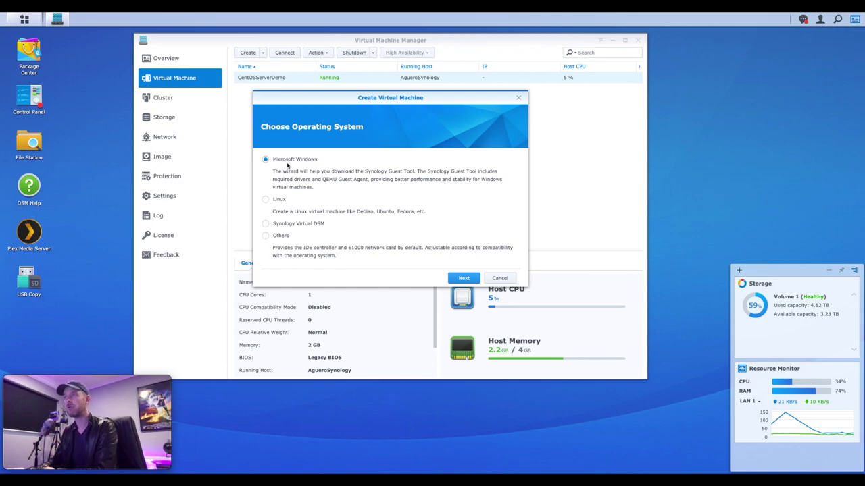
pyautogui.click(266, 200)
pyautogui.click(465, 279)
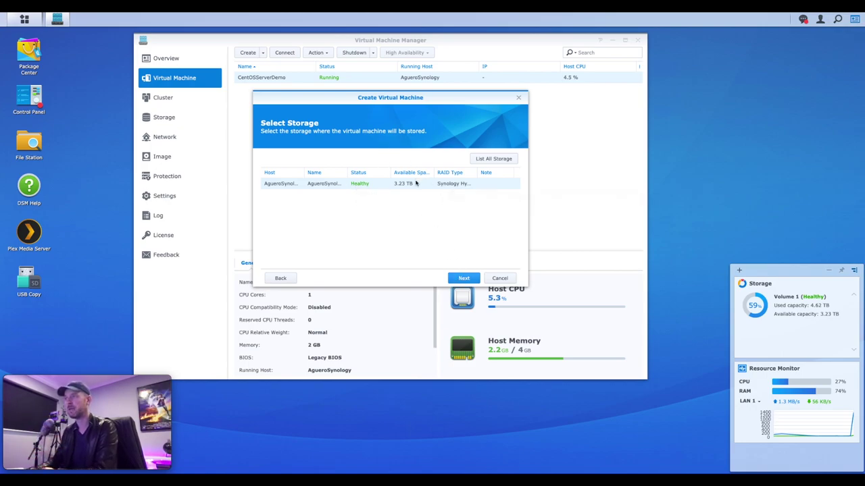
pyautogui.click(463, 279)
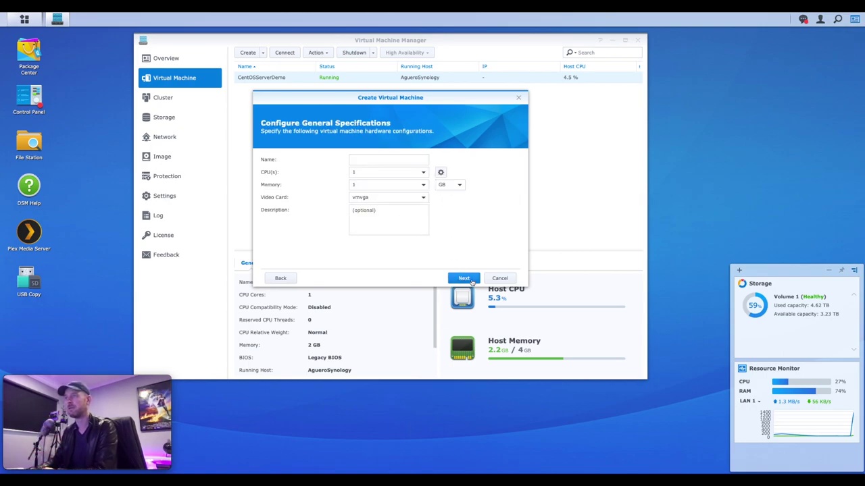
# Name the virtual machine UbuntuDemo and accept 1 CPU, 1 GB of memory and the vmvga video card
pyautogui.click(376, 160)
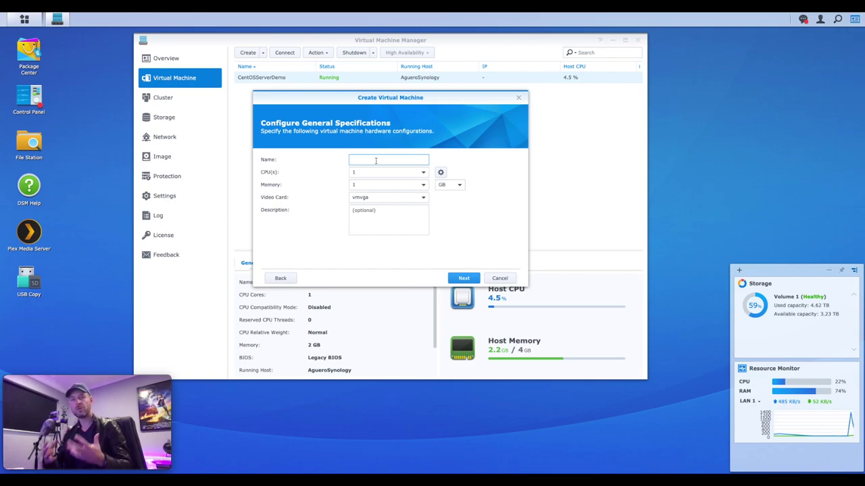
pyautogui.write('Ubun')
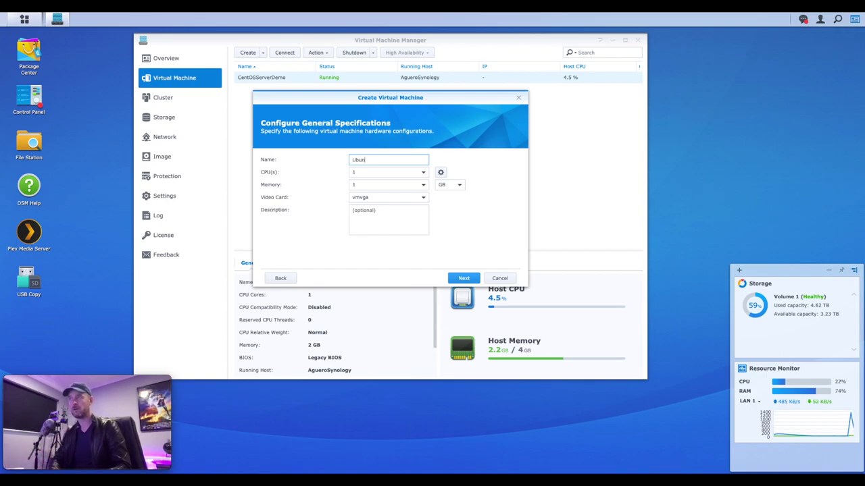
pyautogui.write('tuDemo')
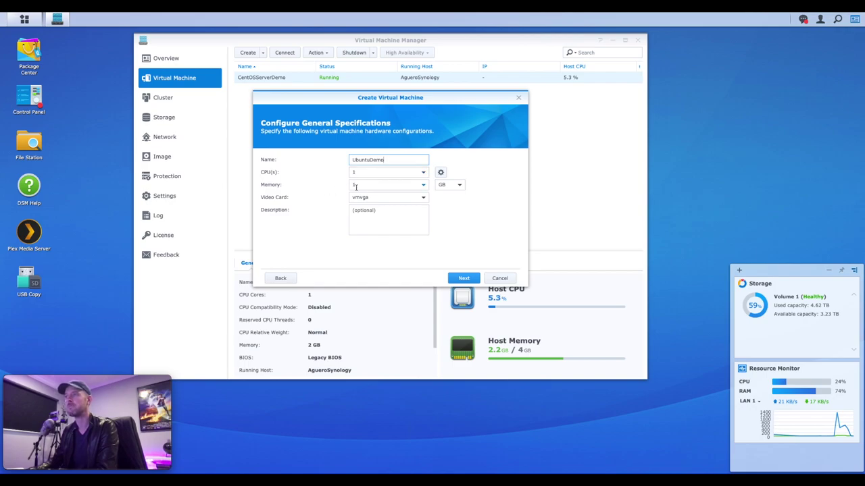
pyautogui.click(468, 279)
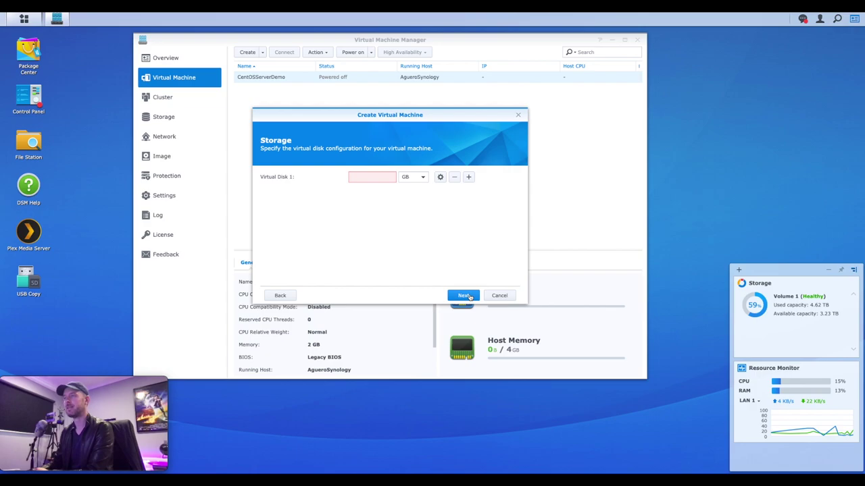
# Set Virtual Disk 1 to 80 GB and keep the Default VM Network for the virtual machine
pyautogui.click(371, 177)
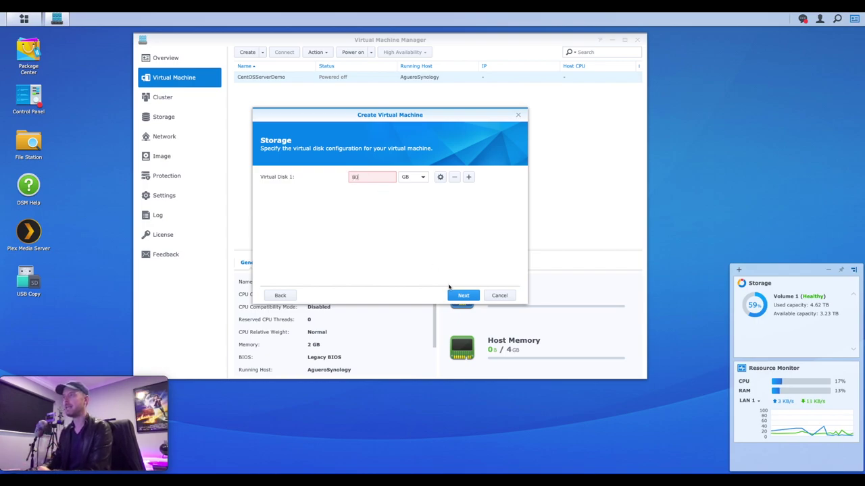
pyautogui.click(464, 296)
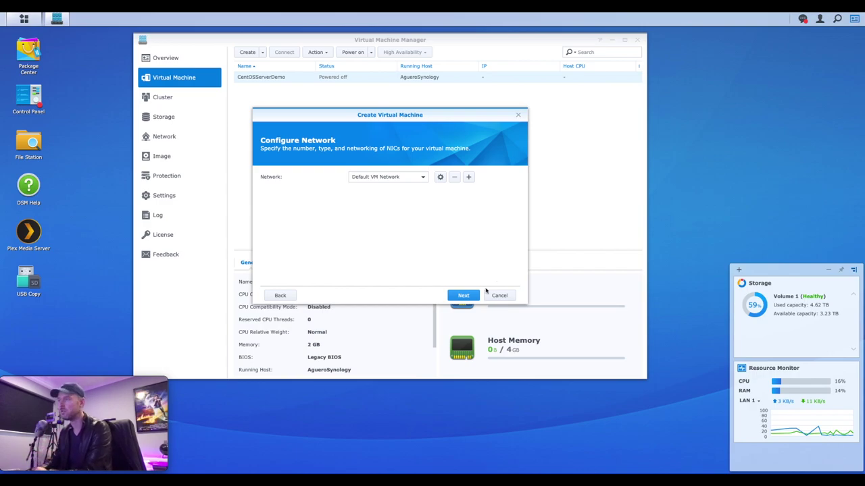
pyautogui.click(463, 296)
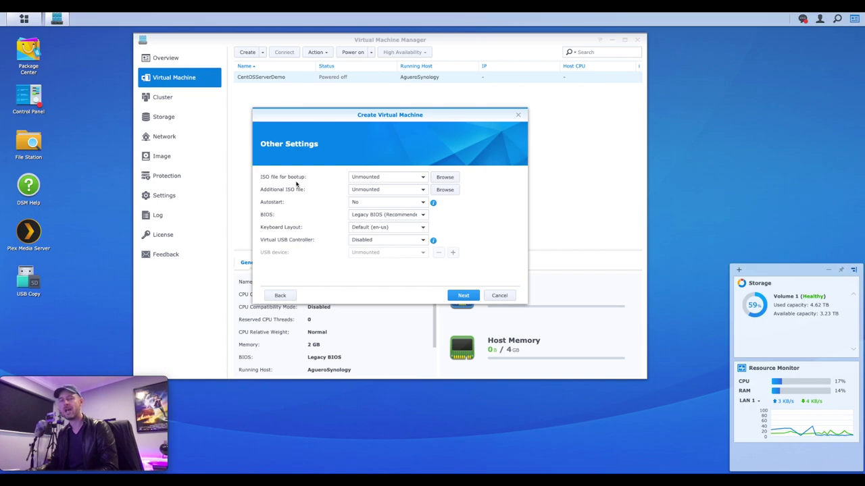
# Set the bootup ISO to the ubuntu-20.04-live-server image from Data/Applications/LINUX/Linux Ubuntu and accept the other settings
pyautogui.click(446, 177)
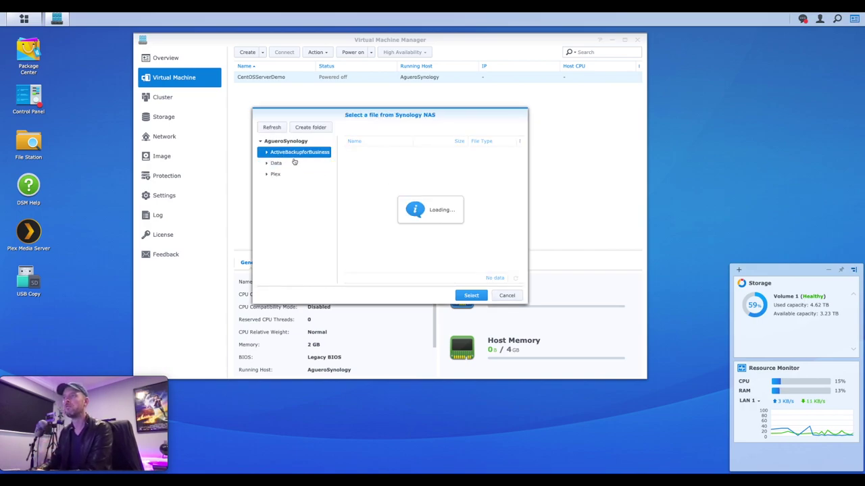
pyautogui.click(267, 164)
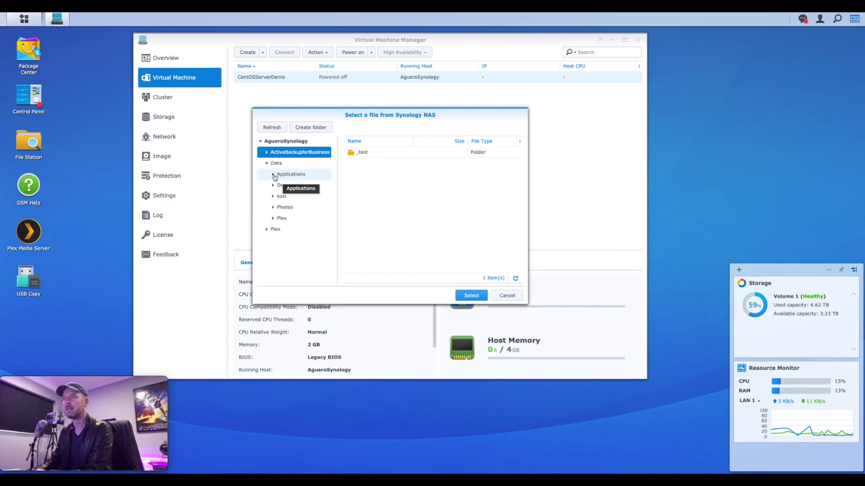
pyautogui.click(330, 174)
pyautogui.scroll(-10, 313, 203)
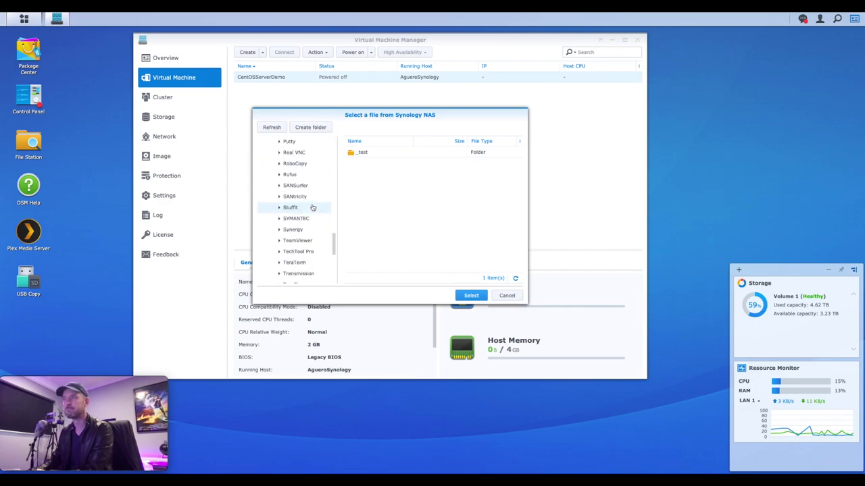
pyautogui.scroll(10, 313, 207)
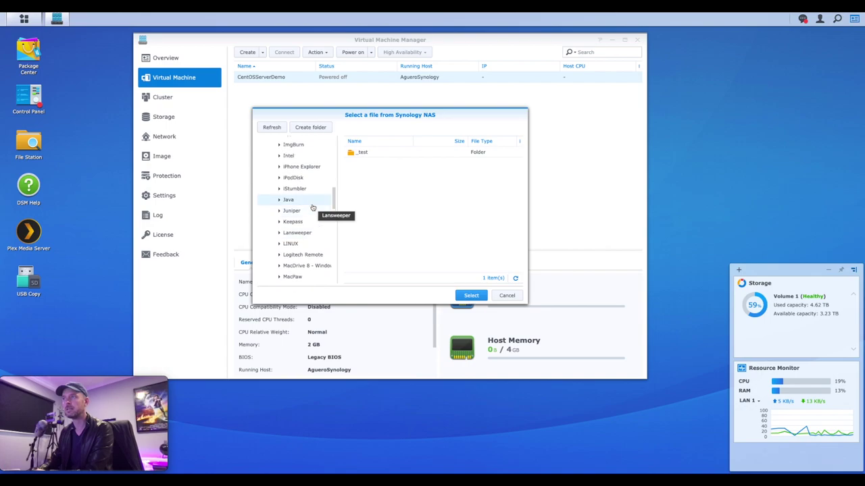
pyautogui.scroll(3, 313, 208)
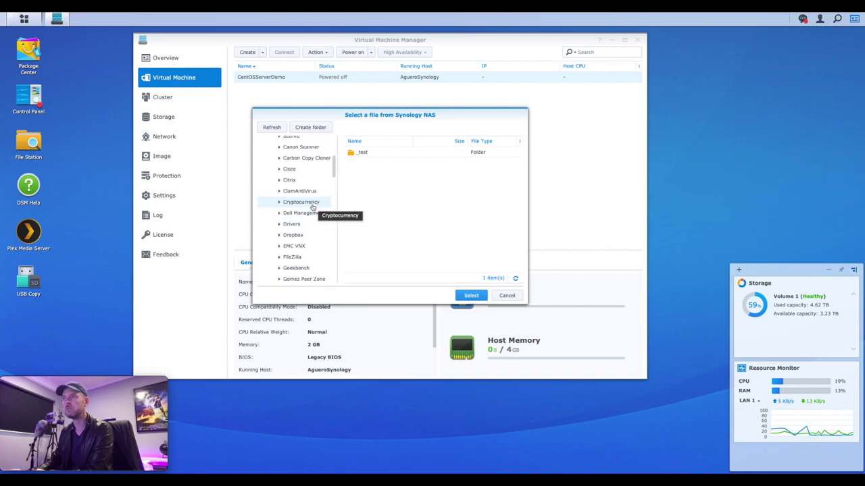
pyautogui.scroll(-5, 331, 208)
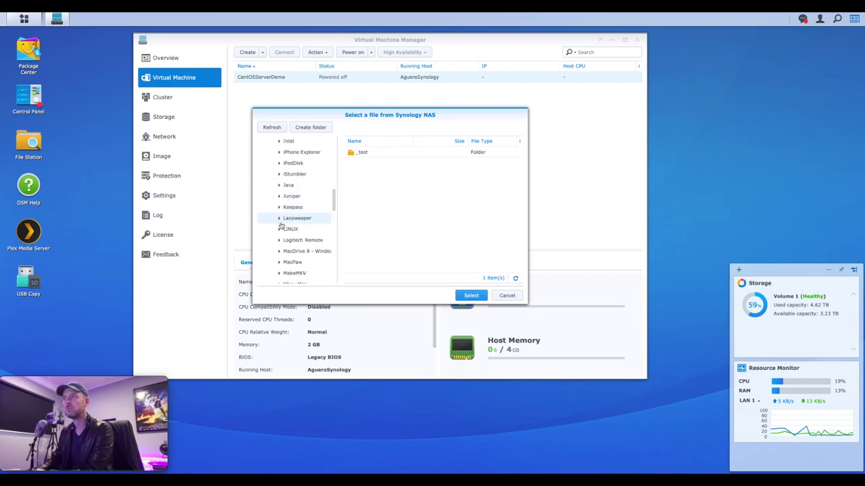
pyautogui.click(279, 229)
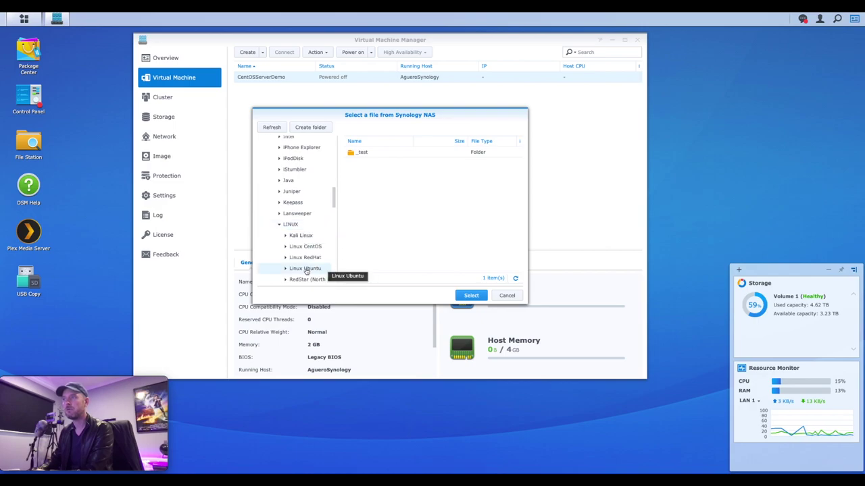
pyautogui.click(306, 271)
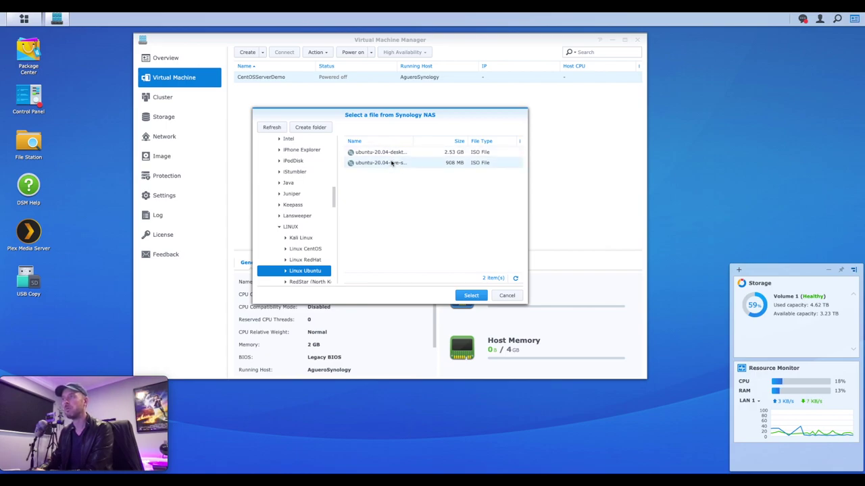
pyautogui.moveTo(414, 141); pyautogui.dragTo(433, 142)
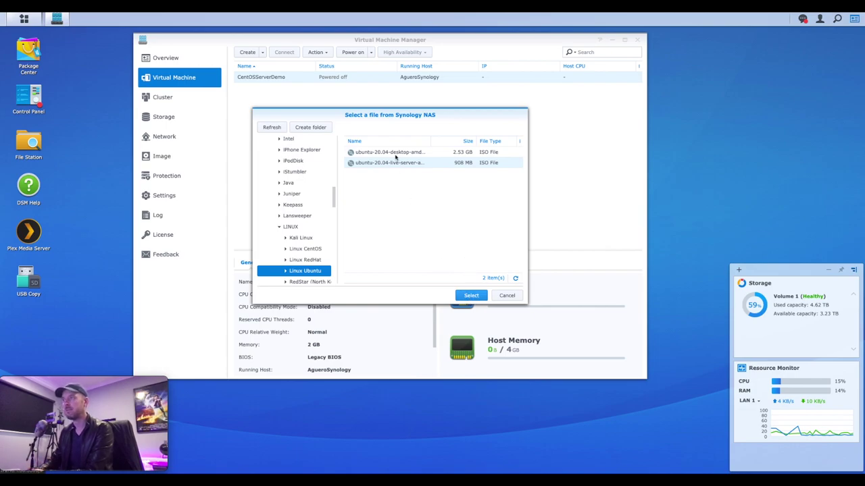
pyautogui.click(473, 296)
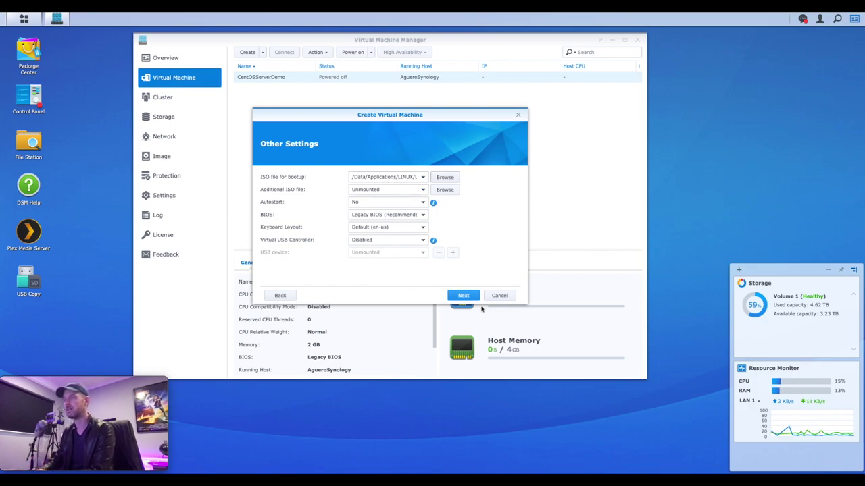
pyautogui.click(463, 295)
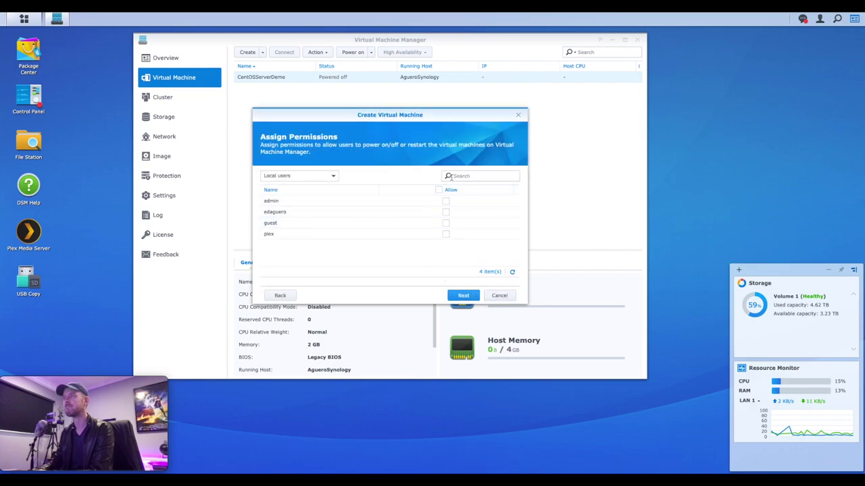
# Allow the admin user to control the virtual machine and create it with power-on after creation enabled
pyautogui.click(446, 202)
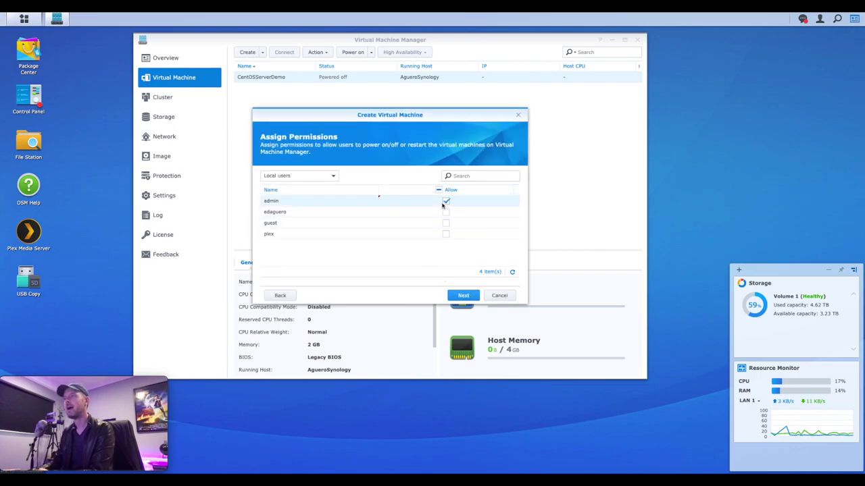
pyautogui.click(463, 296)
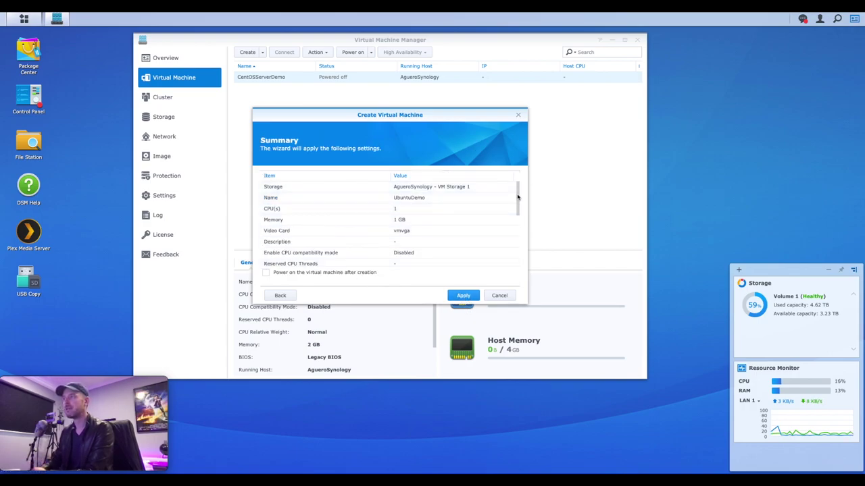
pyautogui.moveTo(521, 199); pyautogui.dragTo(521, 179)
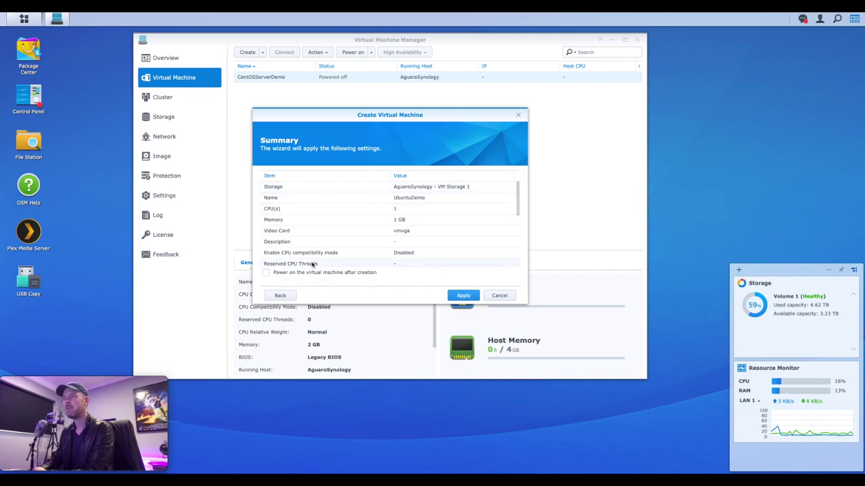
pyautogui.click(267, 273)
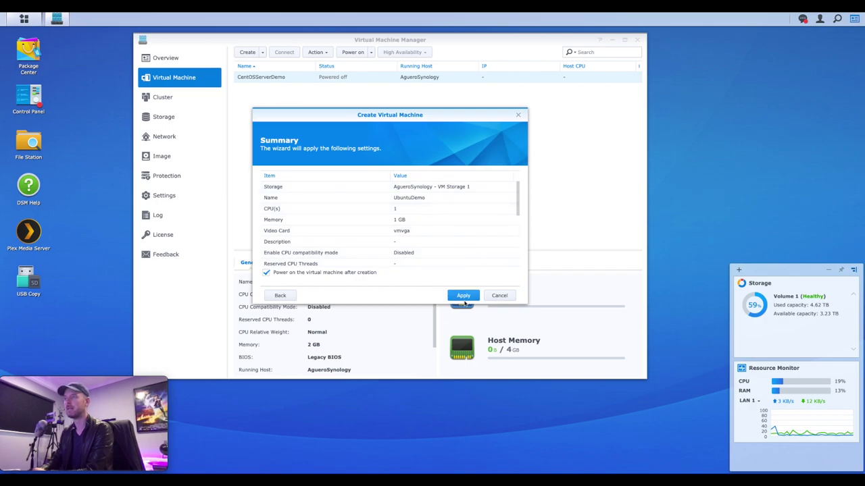
pyautogui.click(465, 298)
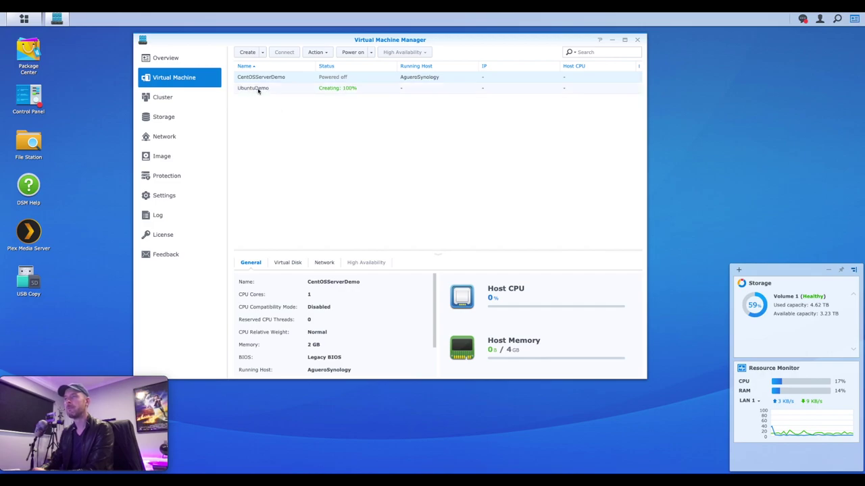
# Connect to the console of the UbuntuDemo virtual machine
pyautogui.click(258, 88)
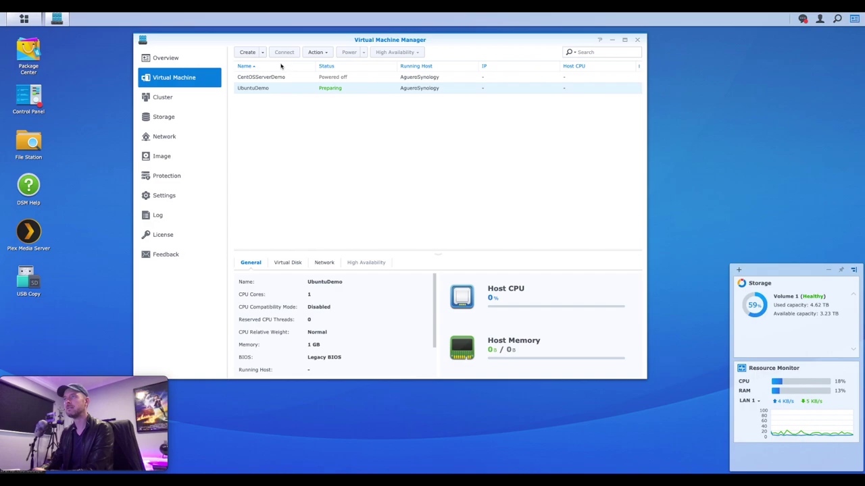
pyautogui.click(283, 53)
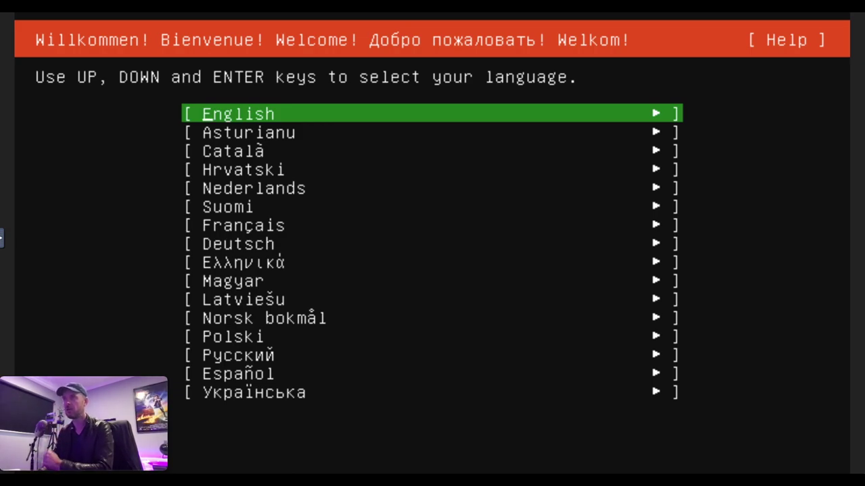
# Choose English as the Ubuntu installation language and update to the new installer
pyautogui.press('Return')
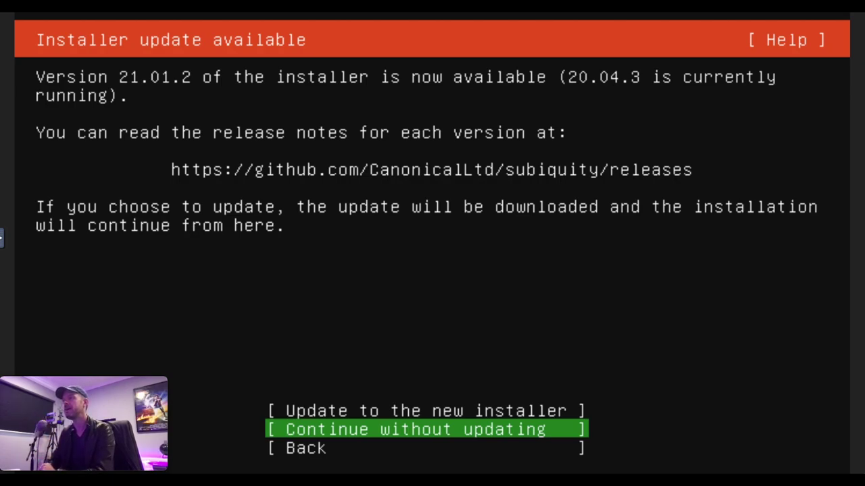
pyautogui.press('Up')
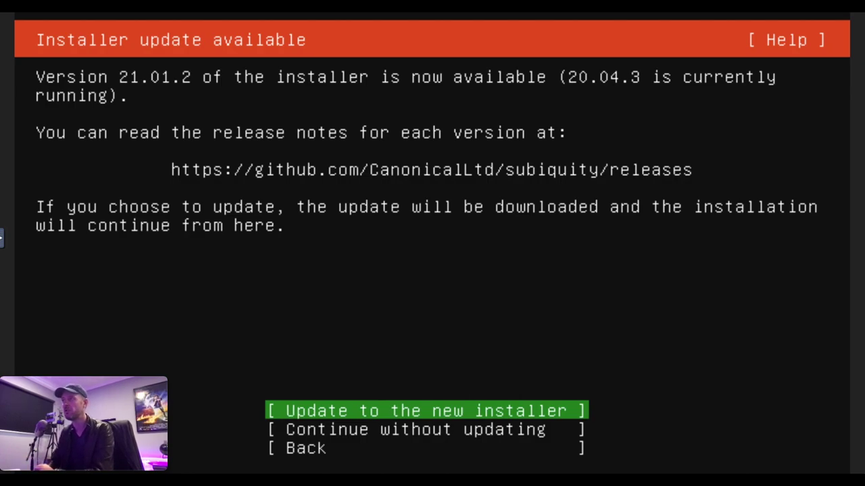
pyautogui.press('Return')
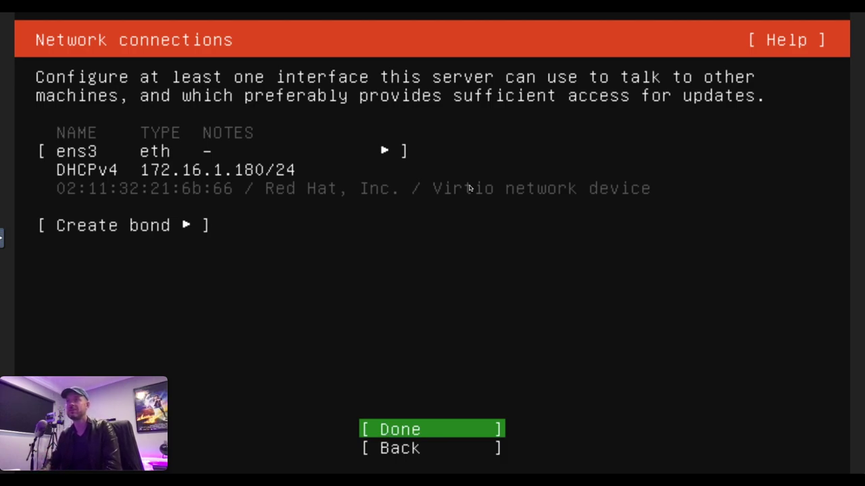
# Accept the ens3 DHCP network connection, a blank proxy address and the default Ubuntu archive mirror
pyautogui.press('Down')
pyautogui.press('Up')
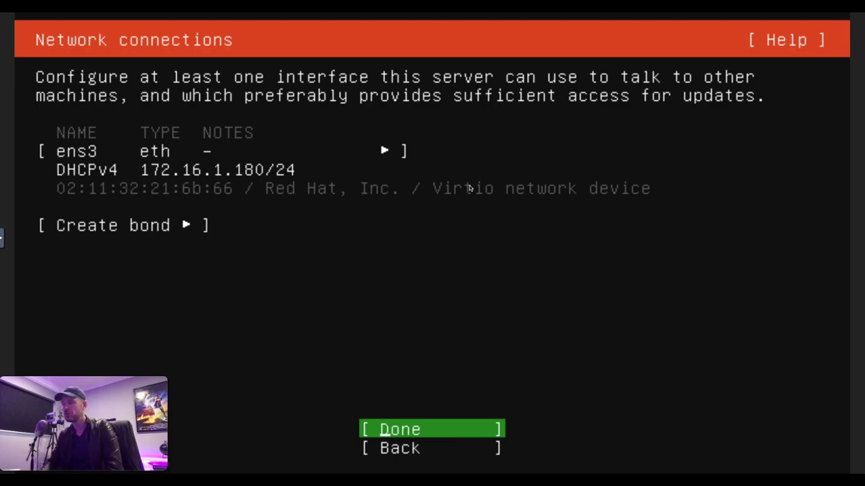
pyautogui.press('Return')
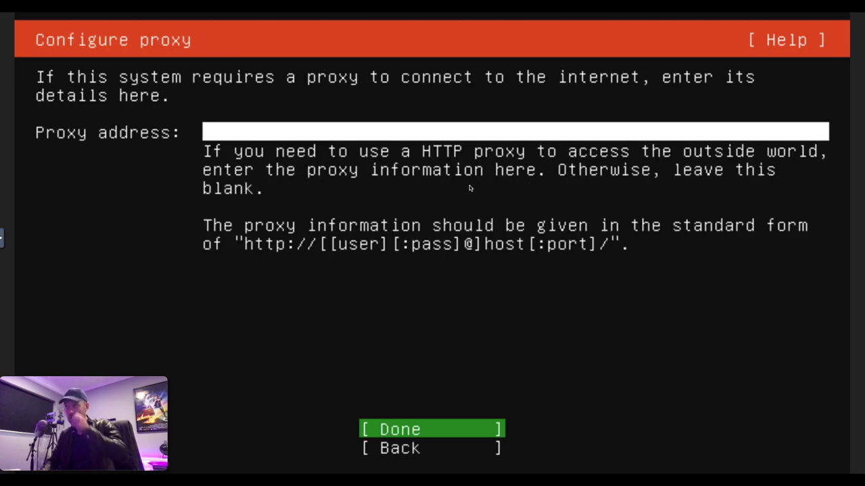
pyautogui.press('Return')
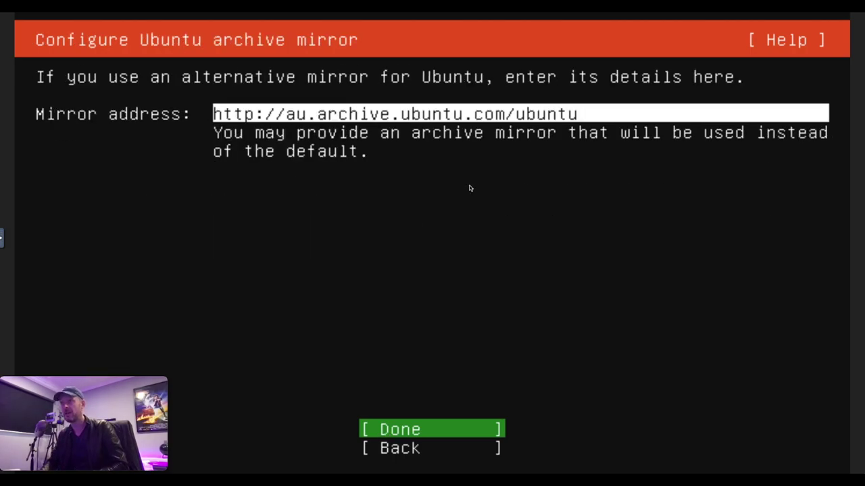
pyautogui.press('Return')
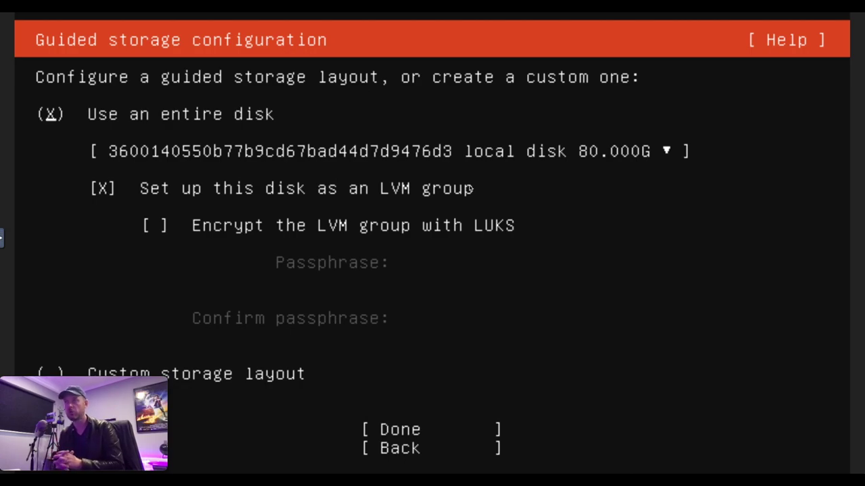
# Accept the guided layout using the entire 80 GB disk as an unencrypted LVM group and confirm formatting to begin installation
pyautogui.press('Tab')
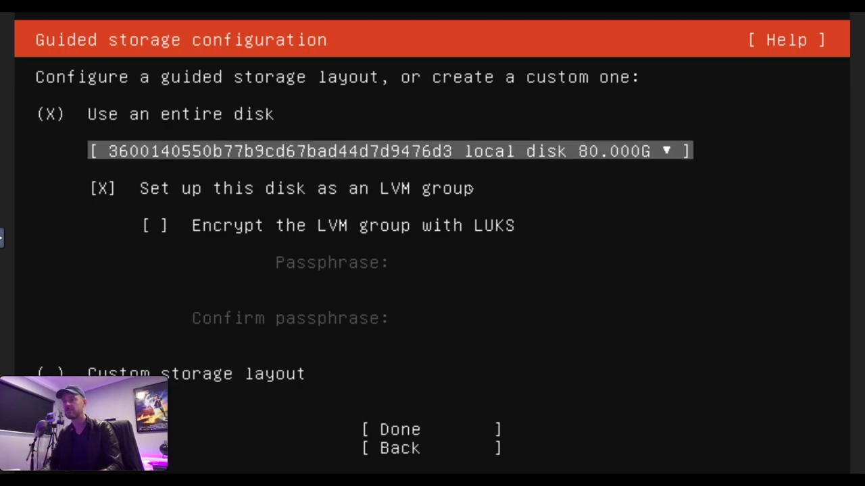
pyautogui.press('Tab')
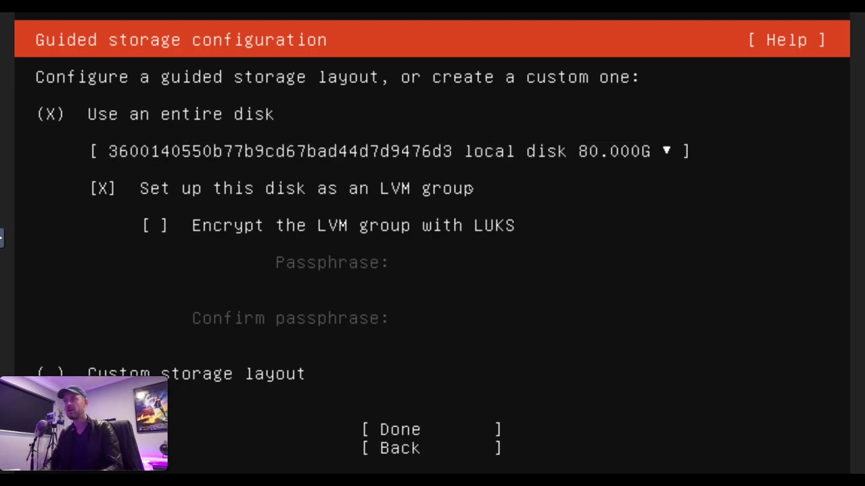
pyautogui.press('Tab')
pyautogui.press('Tab')
pyautogui.press('Tab')
pyautogui.press('Return')
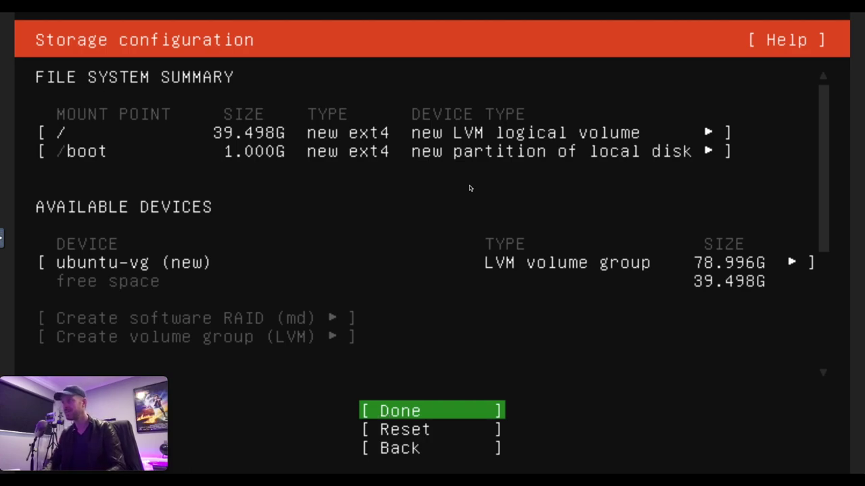
pyautogui.press('Return')
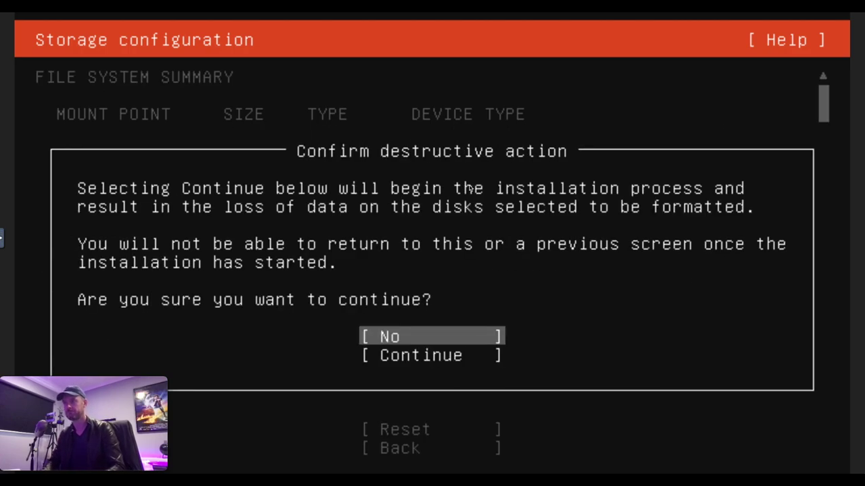
pyautogui.press('Down')
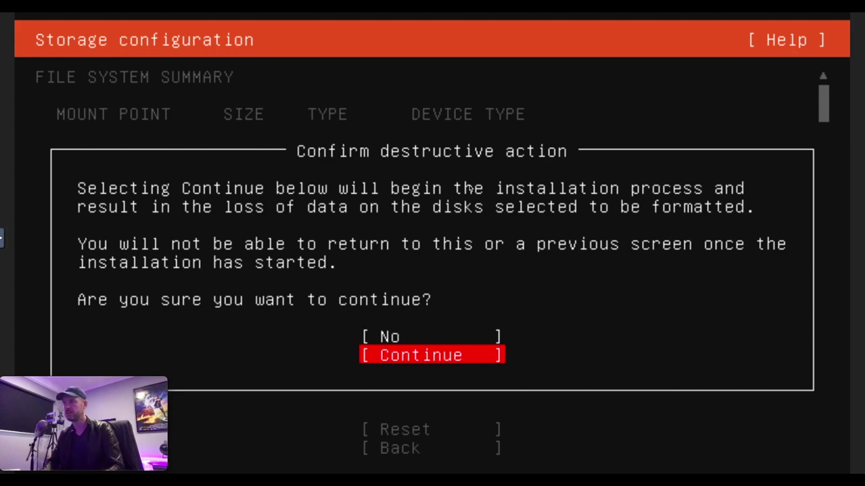
pyautogui.press('Return')
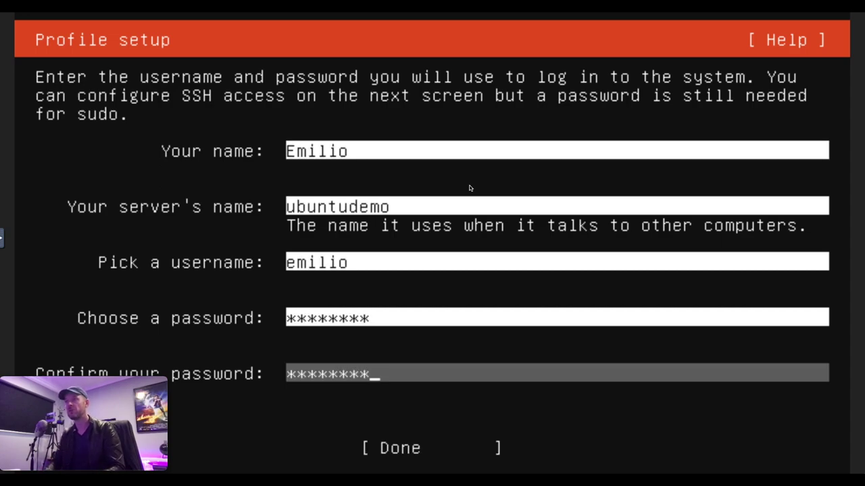
# Submit the completed profile setup and choose to install the OpenSSH server without importing an SSH identity
pyautogui.press('Tab')
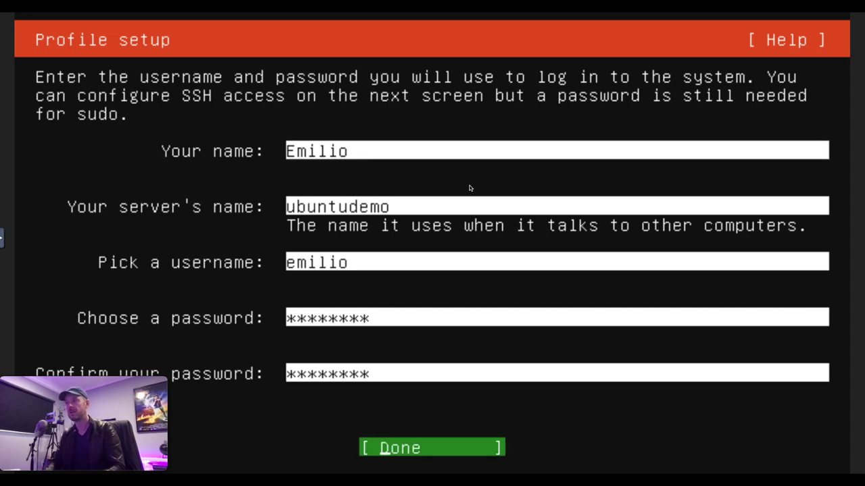
pyautogui.press('Return')
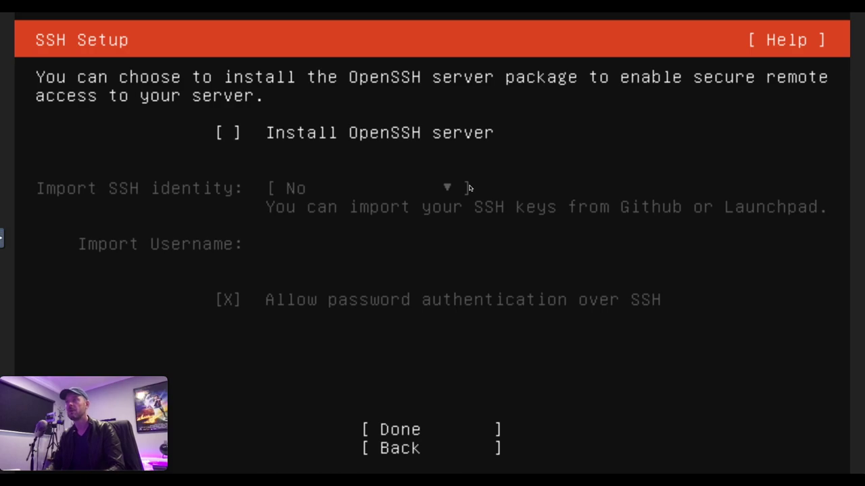
pyautogui.press('space')
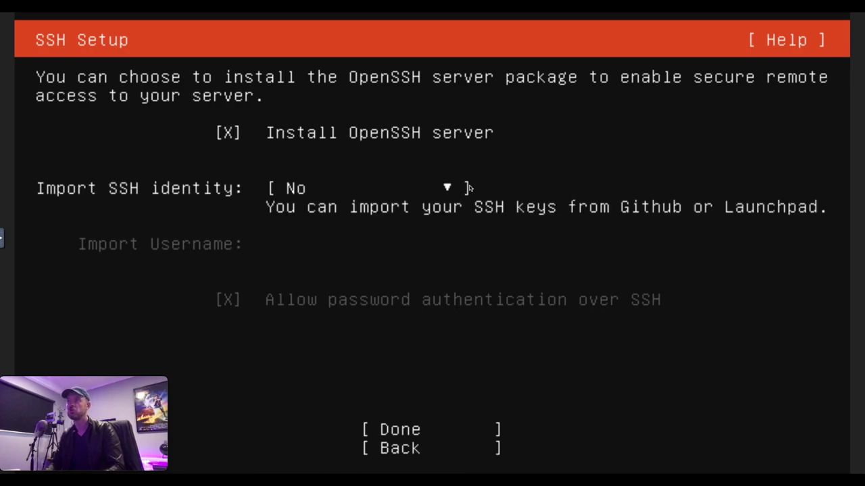
pyautogui.press('Tab')
pyautogui.press('Return')
pyautogui.press('Down')
pyautogui.press('Down')
pyautogui.press('Down')
pyautogui.press('Down')
pyautogui.press('Down')
pyautogui.press('Down')
pyautogui.press('Down')
pyautogui.press('Down')
pyautogui.press('Down')
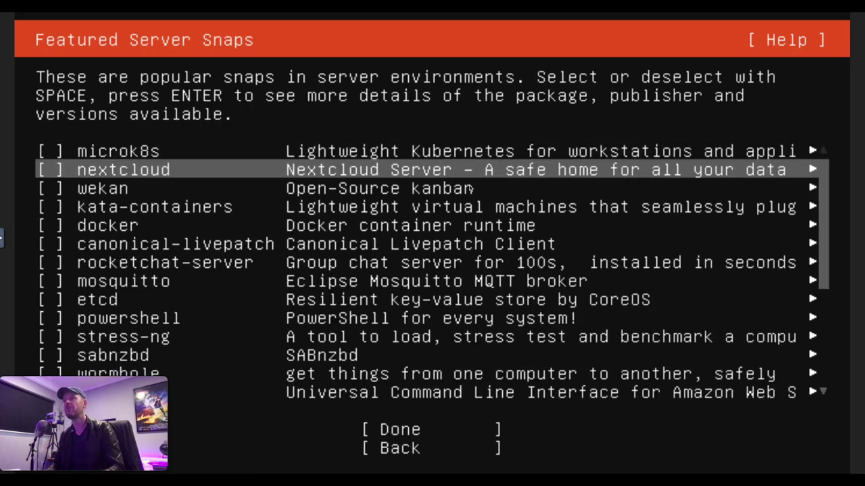
# Look through the whole list of featured server snaps without selecting any package
pyautogui.press('Down')
pyautogui.press('Down')
pyautogui.press('Down')
pyautogui.press('Down')
pyautogui.press('Down')
pyautogui.press('Down')
pyautogui.press('Down')
pyautogui.press('Down')
pyautogui.press('Down')
pyautogui.press('Down')
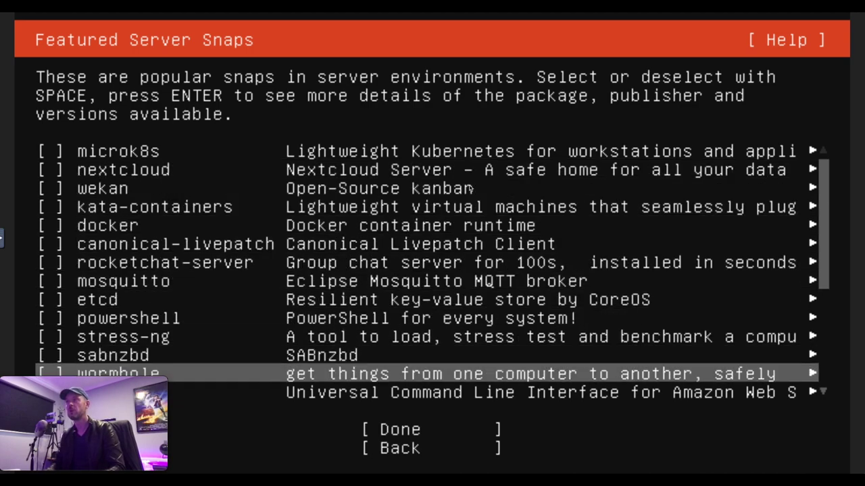
pyautogui.press('Down')
pyautogui.press('Down')
pyautogui.press('Down')
pyautogui.press('Down')
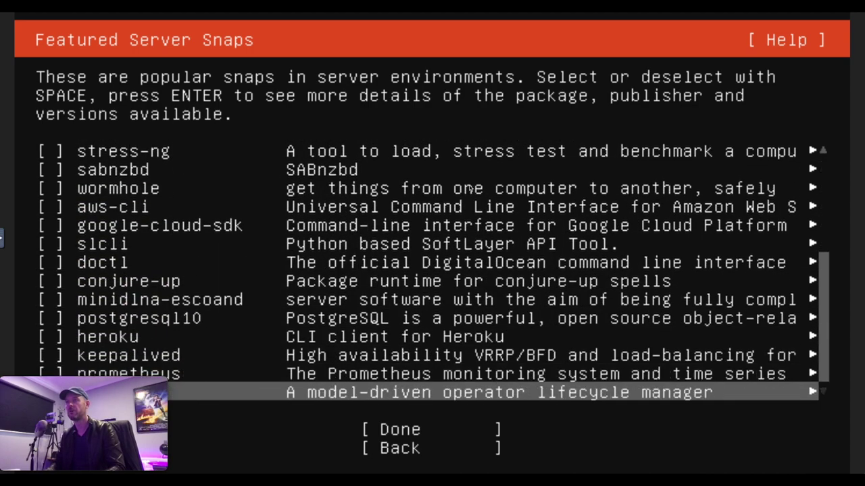
# Finish the snap selection with no snaps chosen and reboot the machine once the Ubuntu installation is complete
pyautogui.press('Tab')
pyautogui.press('Up')
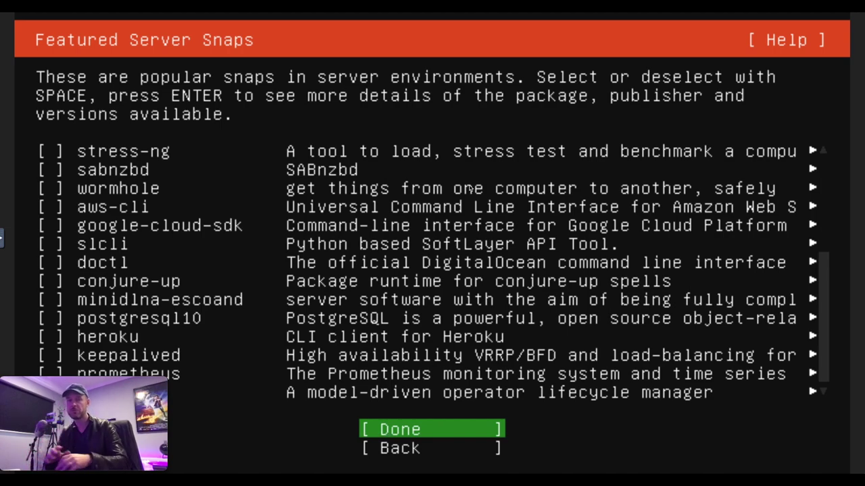
pyautogui.press('Return')
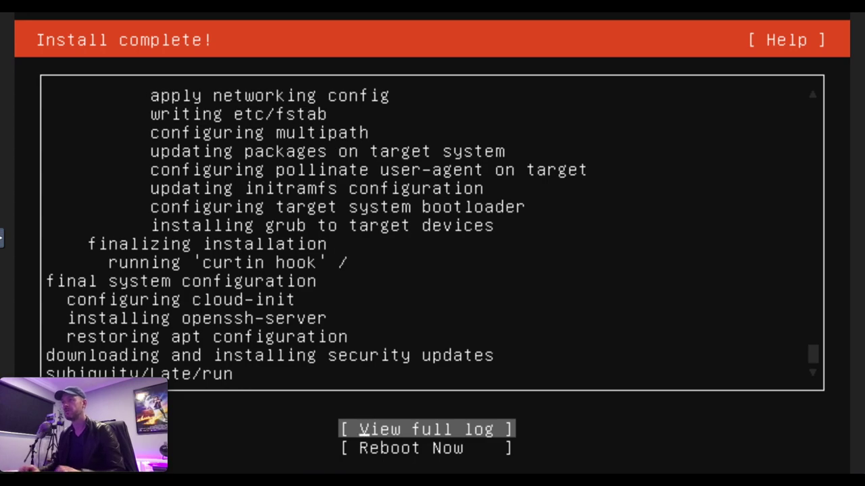
pyautogui.press('Down')
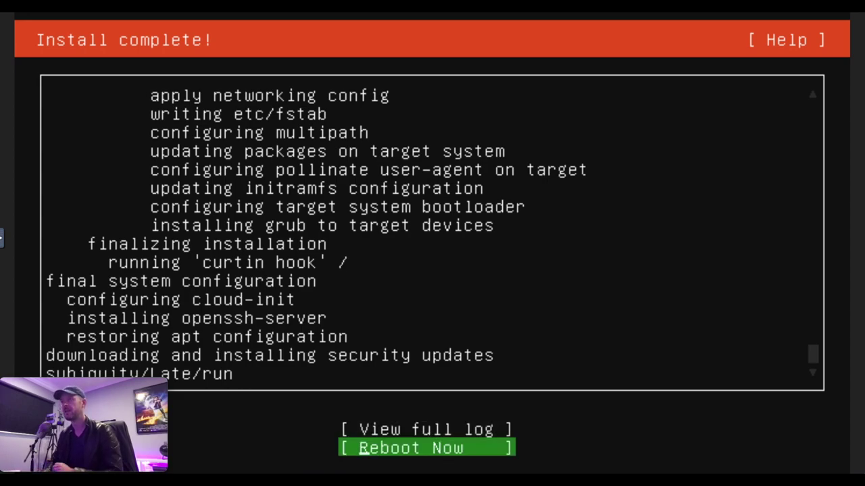
pyautogui.press('Return')
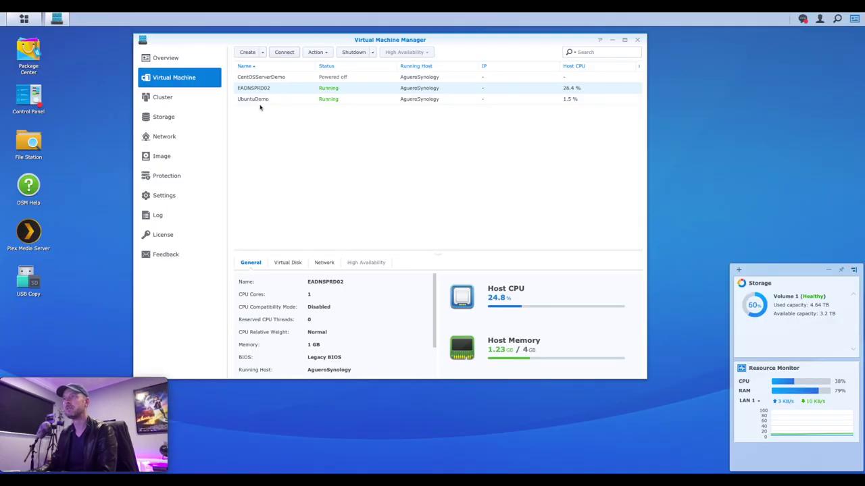
# Set the UbuntuDemo virtual machine's ISO file for bootup to Unmounted, save the change and continue the reboot in its console
pyautogui.click(264, 100)
pyautogui.click(316, 52)
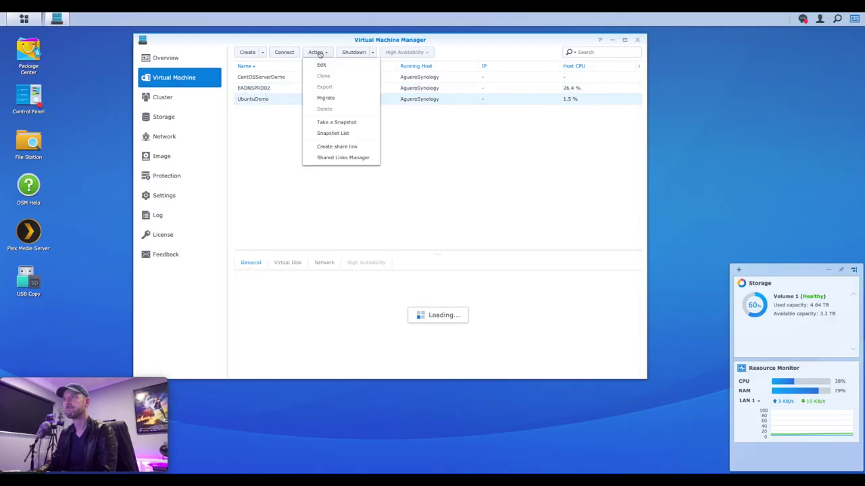
pyautogui.click(321, 63)
pyautogui.click(377, 129)
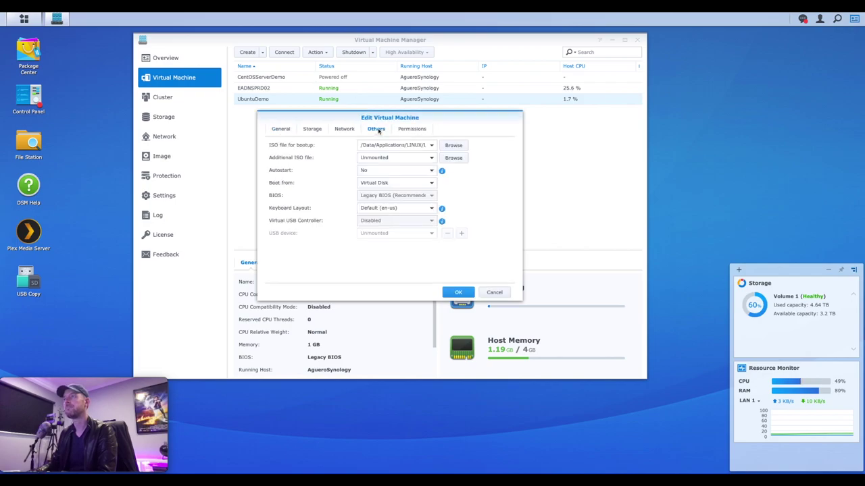
pyautogui.click(434, 147)
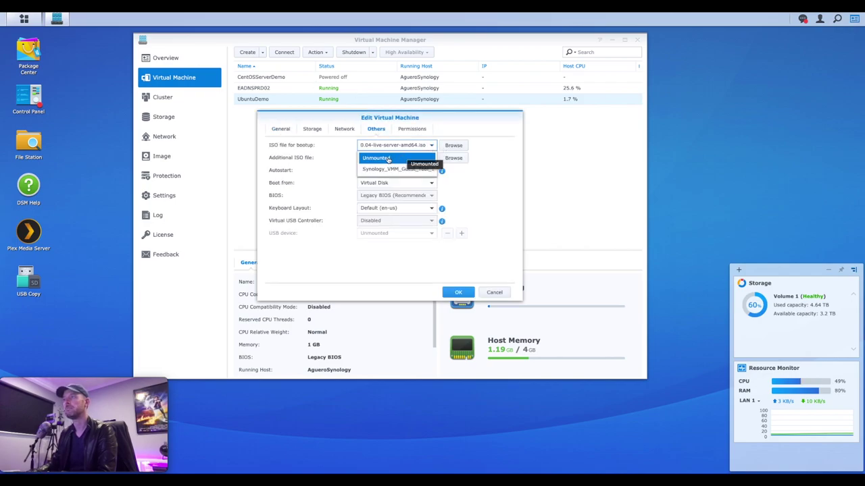
pyautogui.click(426, 158)
pyautogui.click(457, 293)
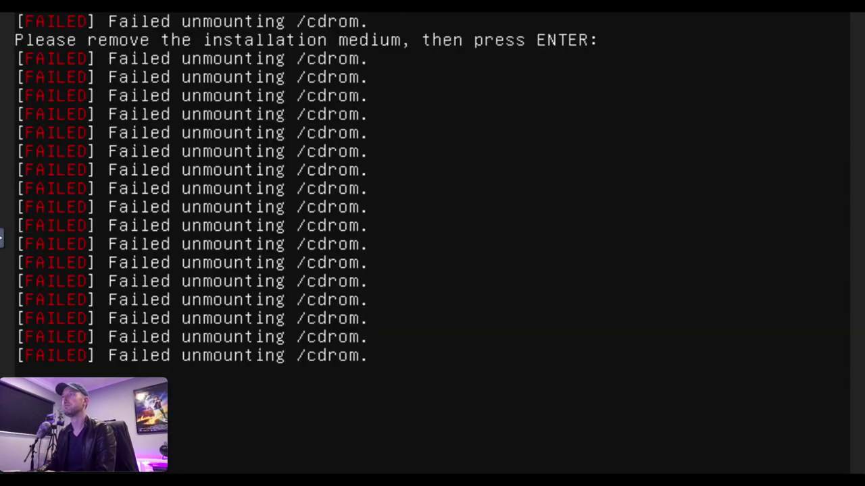
pyautogui.press('Return')
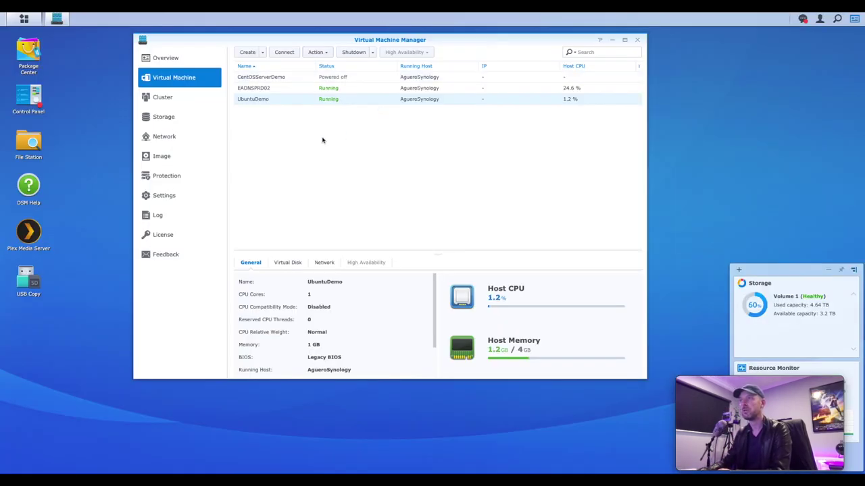
# Shut down the UbuntuDemo virtual machine
pyautogui.click(358, 53)
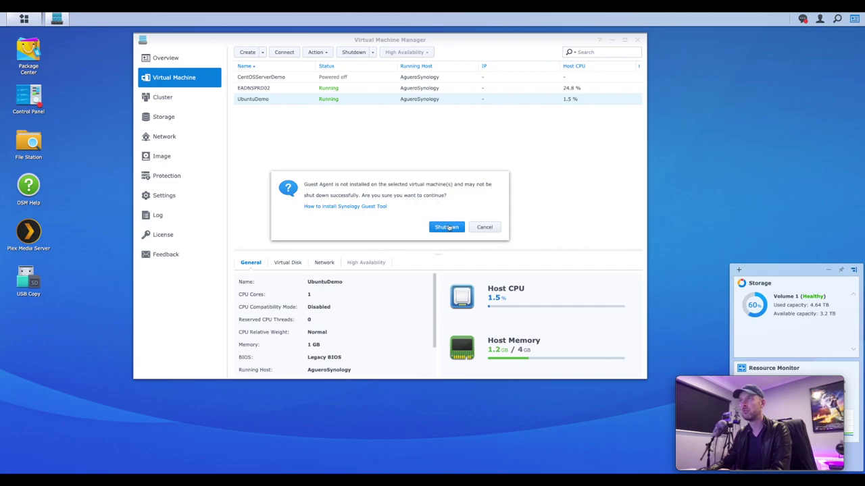